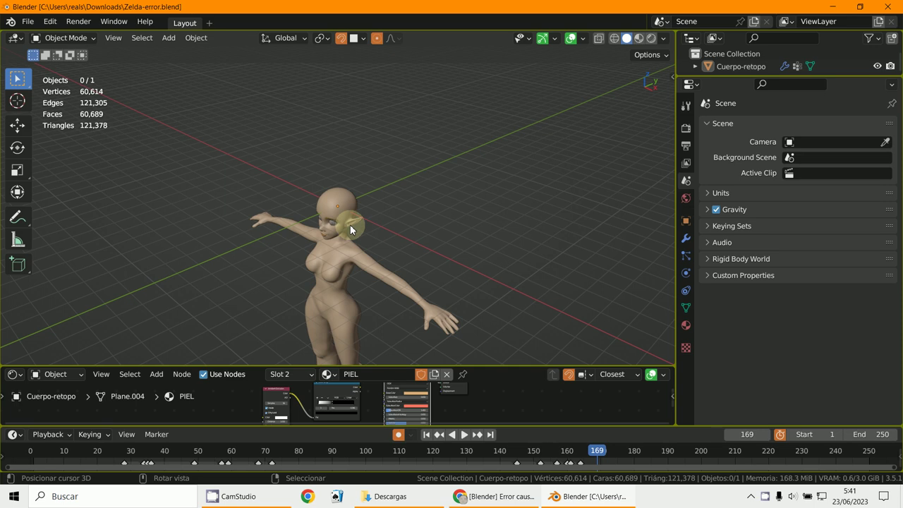
- Select the Cuerpo-retopo body in front view and switch it to Edit Mode
key("KP_1")
scroll(300, 192, "up", 4)
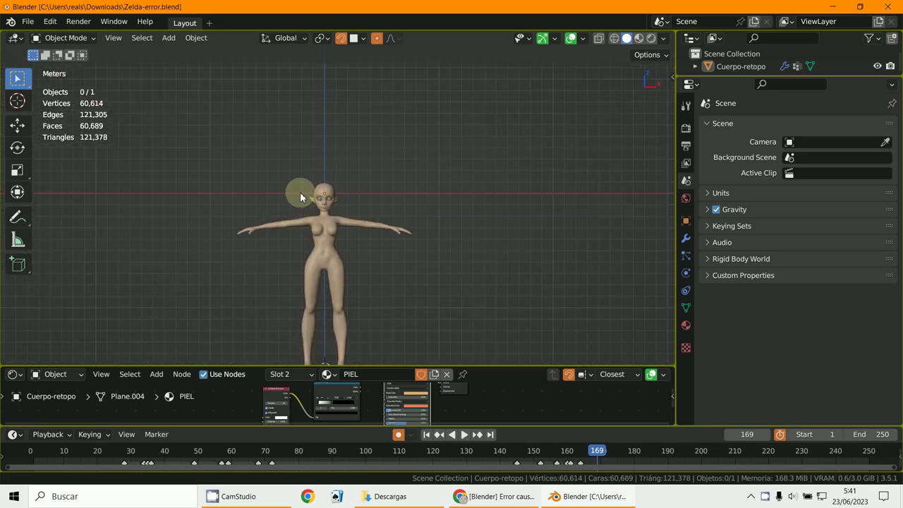
scroll(325, 243, "up", 6)
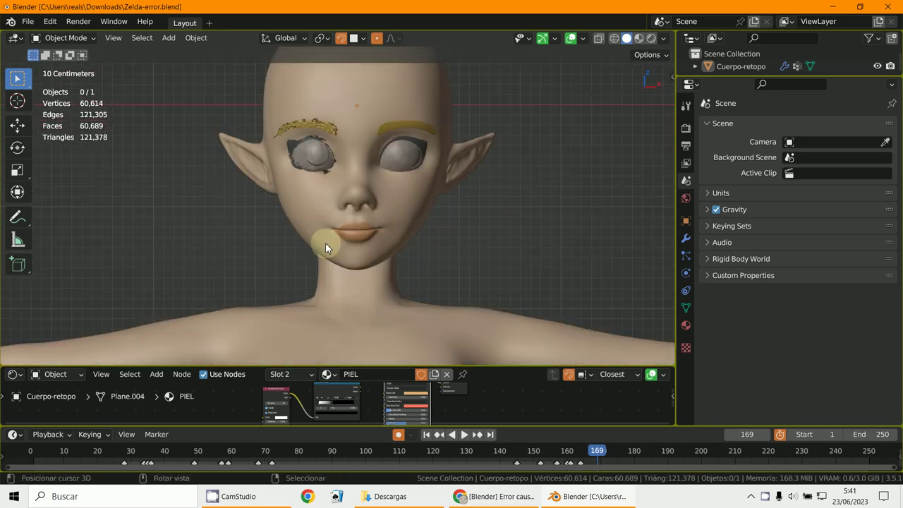
scroll(341, 242, "down", 3)
left_click(346, 279)
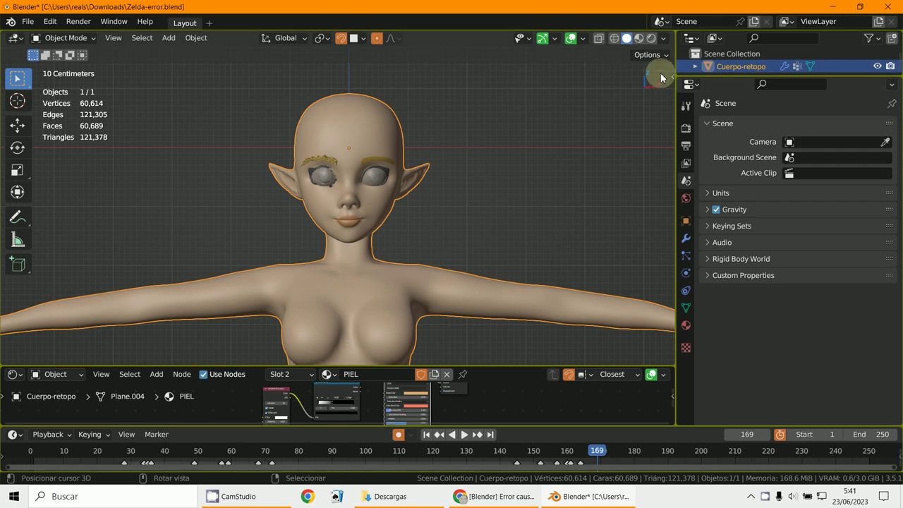
left_click(60, 37)
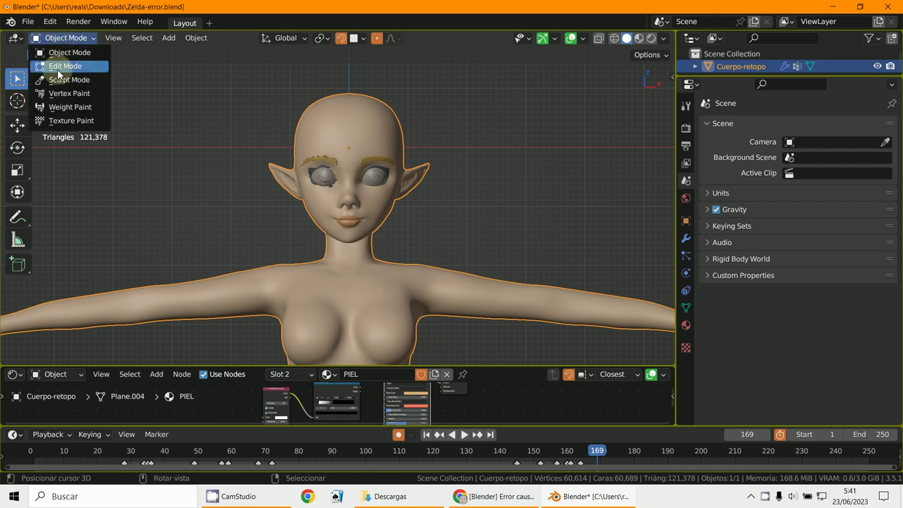
left_click(58, 65)
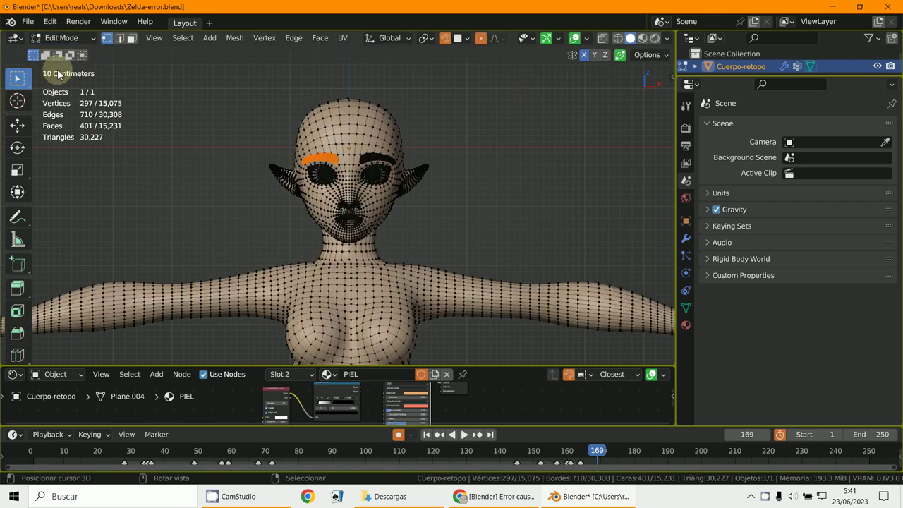
- Test moving a single vertex on the upper arm, cancel the move, and turn off X-axis mirroring
left_click(583, 55)
left_click(469, 295)
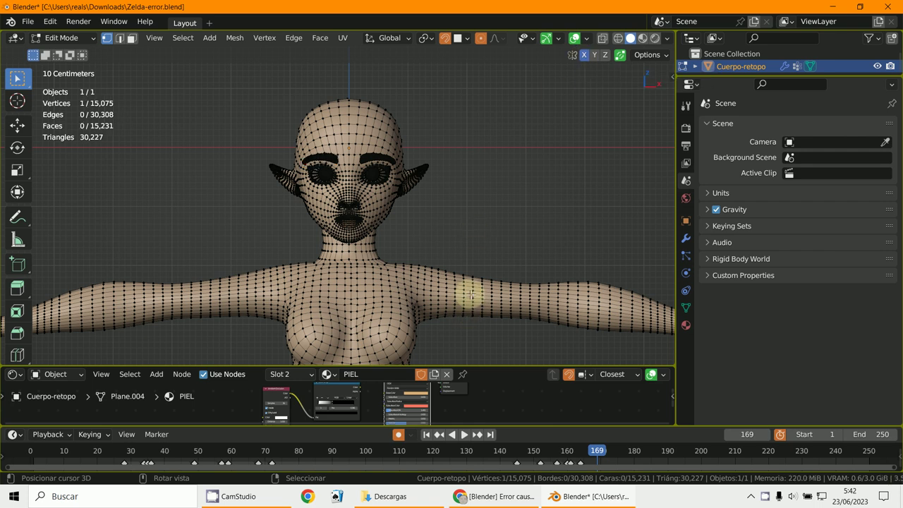
key("g")
key("Escape")
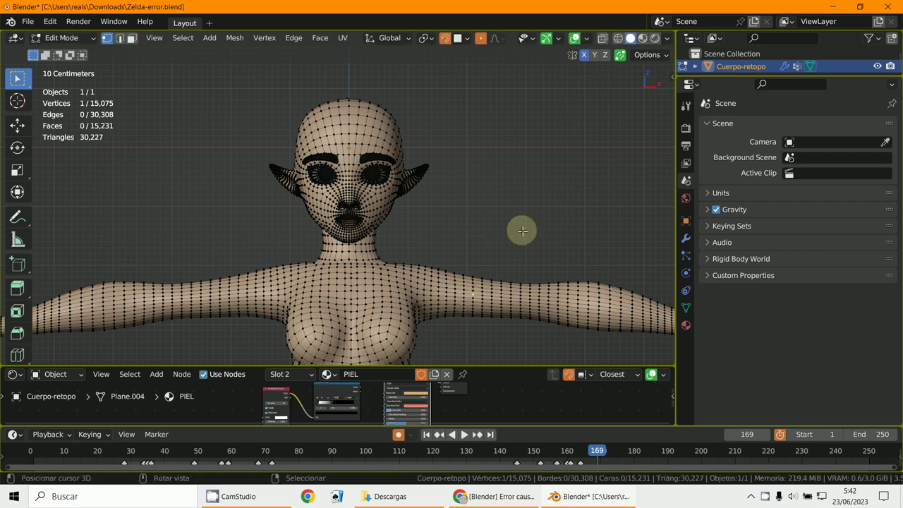
left_click(585, 56)
- In wireframe shading, select all geometry linked to the face and test moving it, cancelling the move
scroll(501, 155, "up", 3)
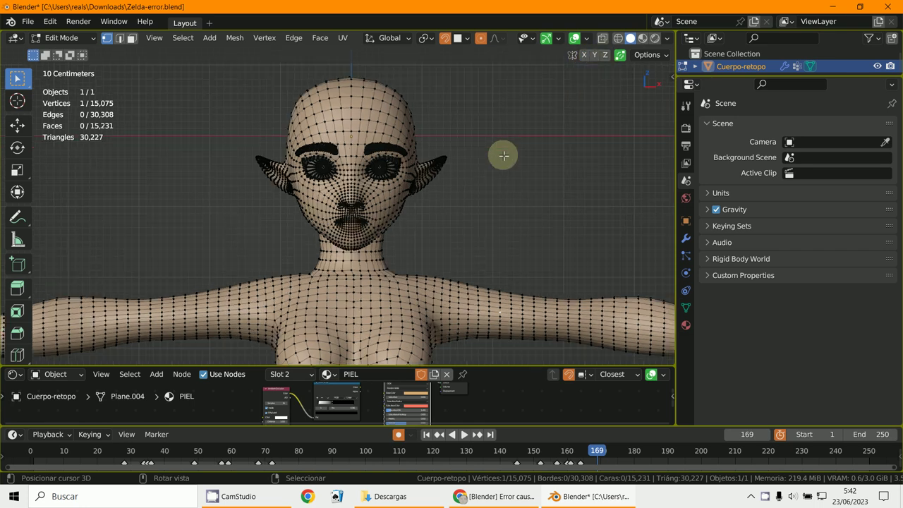
scroll(502, 155, "down", 5)
middle_click_drag(534, 155, 540, 101, "shift")
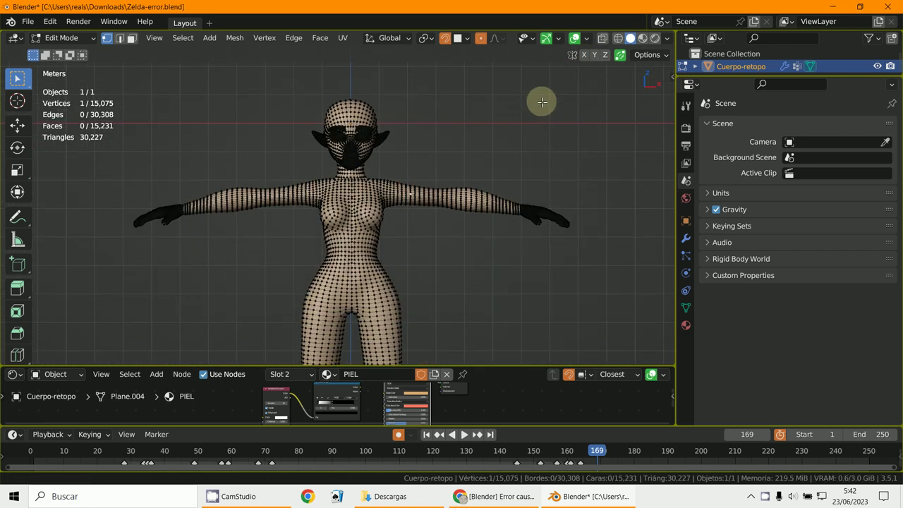
left_click(618, 39)
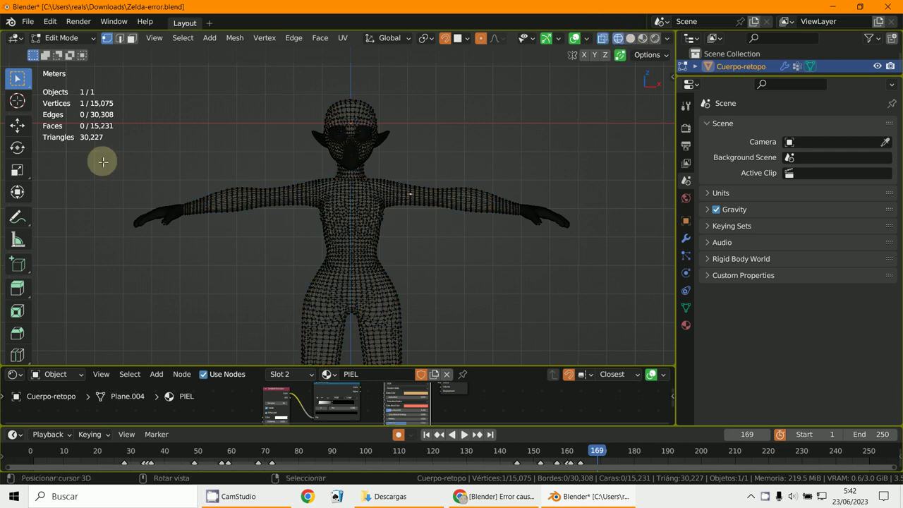
scroll(142, 148, "down", 3)
scroll(348, 247, "up", 10)
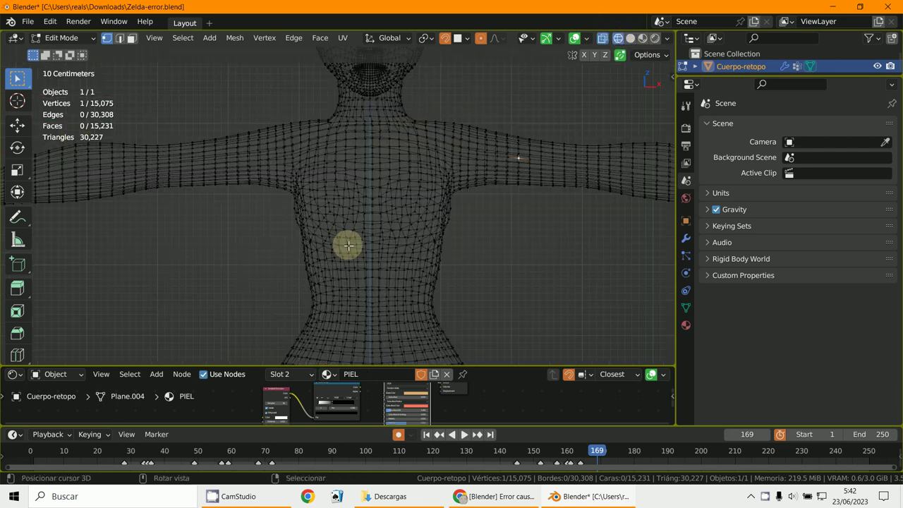
scroll(369, 127, "up", 2)
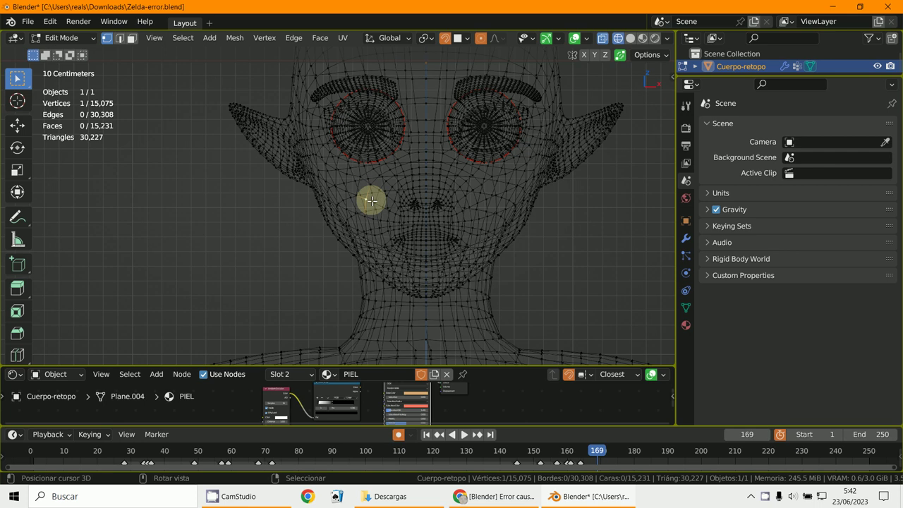
key("l")
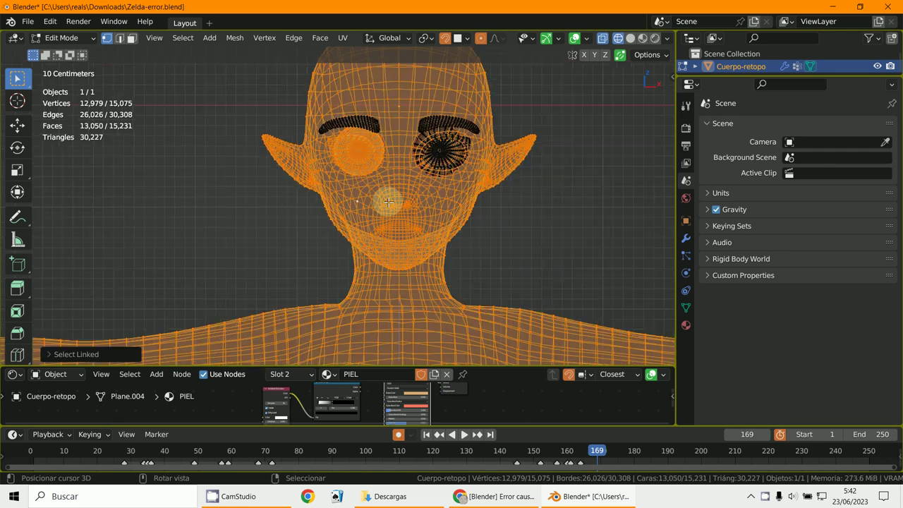
key("g")
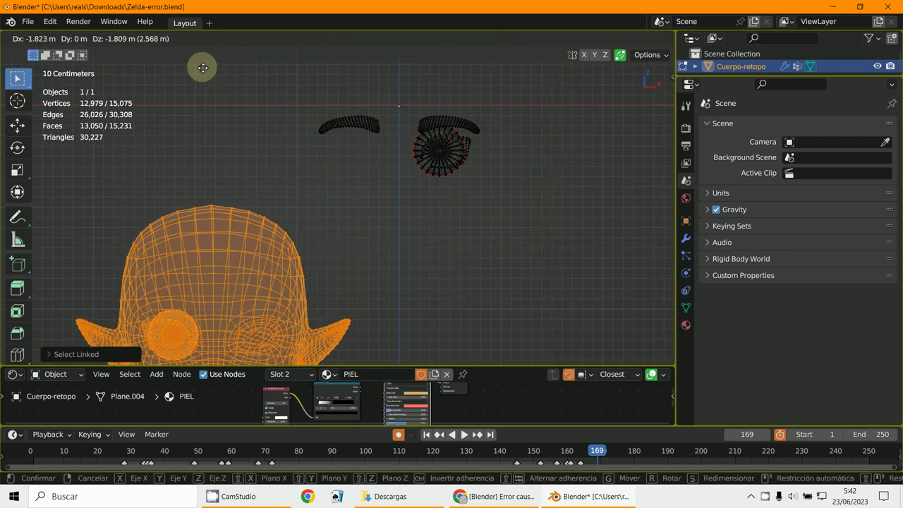
key("Escape")
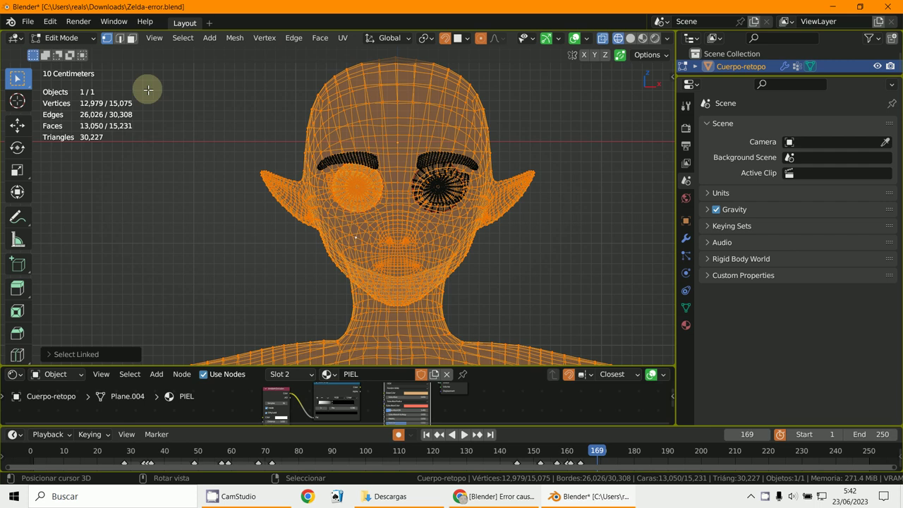
- Return to Object Mode and display the body in solid shading with X-ray turned off
left_click(63, 38)
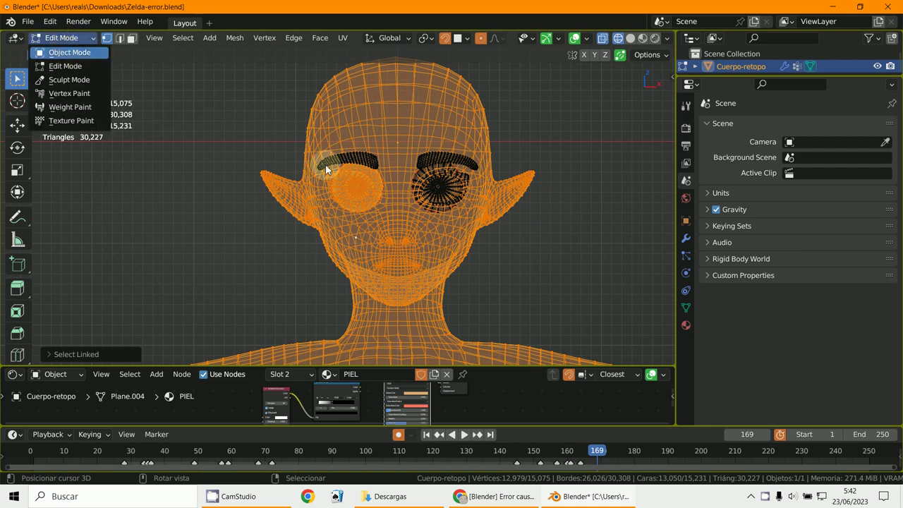
key("Tab")
scroll(363, 165, "up", 2)
middle_click_drag(364, 163, 354, 237)
scroll(336, 124, "up", 2)
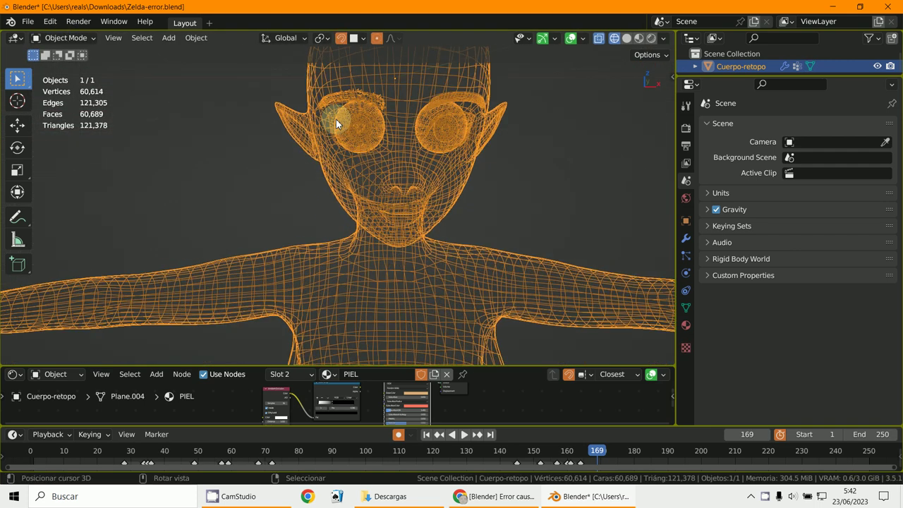
scroll(353, 96, "down", 1)
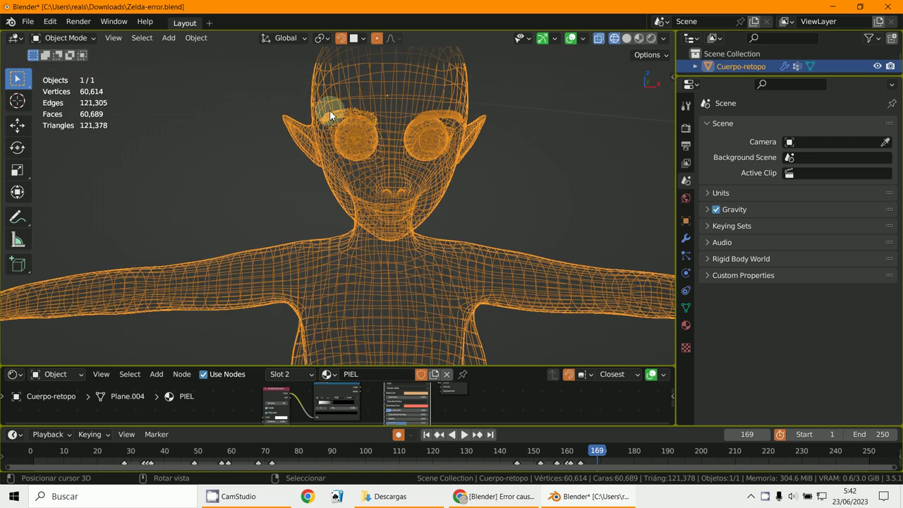
left_click(629, 39)
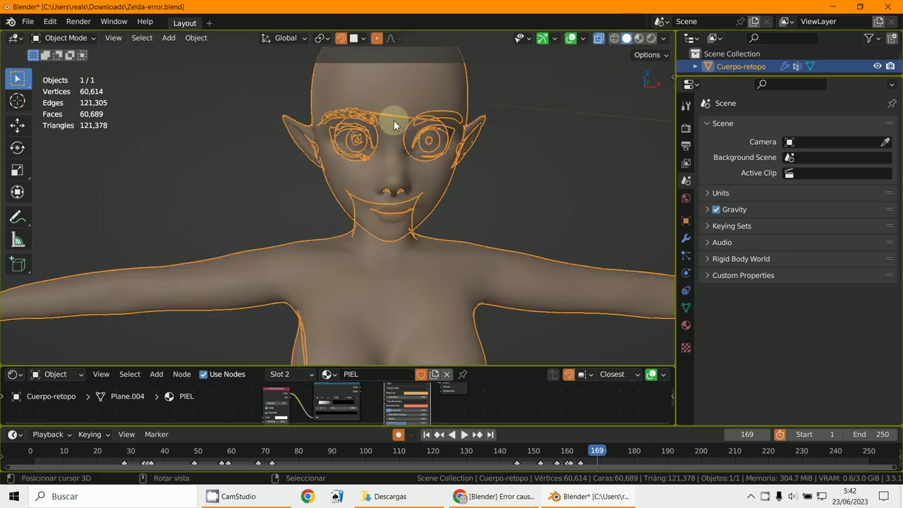
middle_click_drag(394, 125, 337, 109)
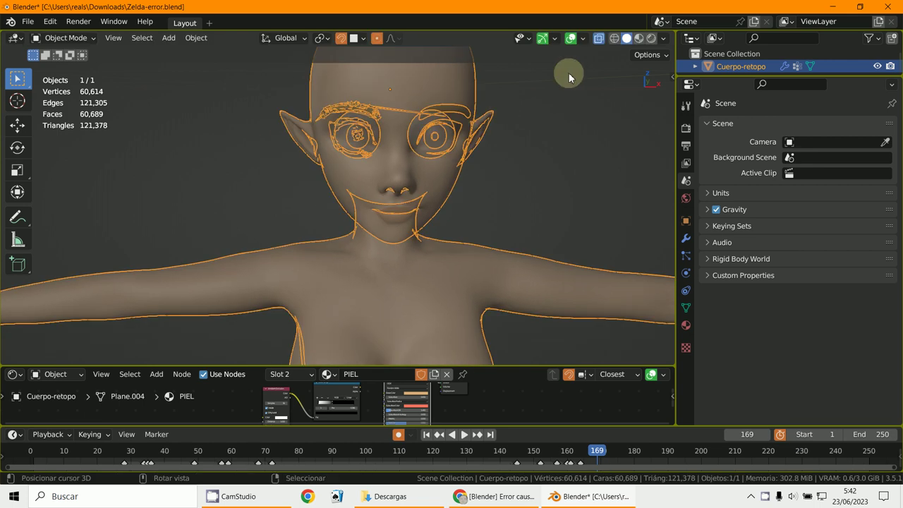
left_click(599, 40)
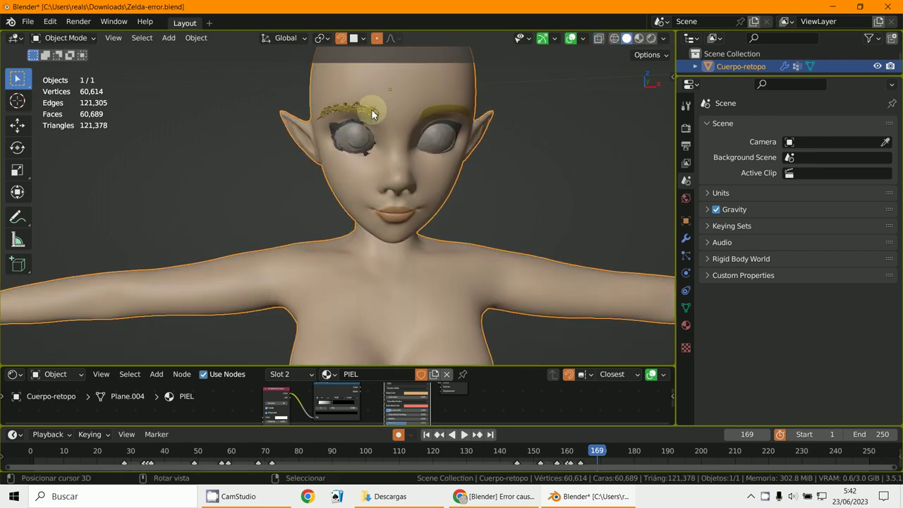
key("g")
left_click(363, 115)
key("ctrl+z")
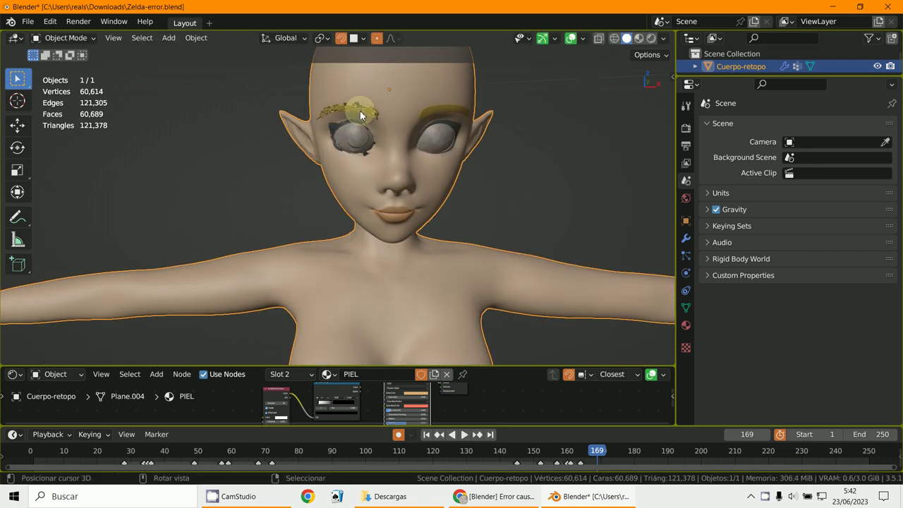
- Examine the jagged eyebrow and the eye mesh beneath it up close
middle_click_drag(369, 122, 391, 196)
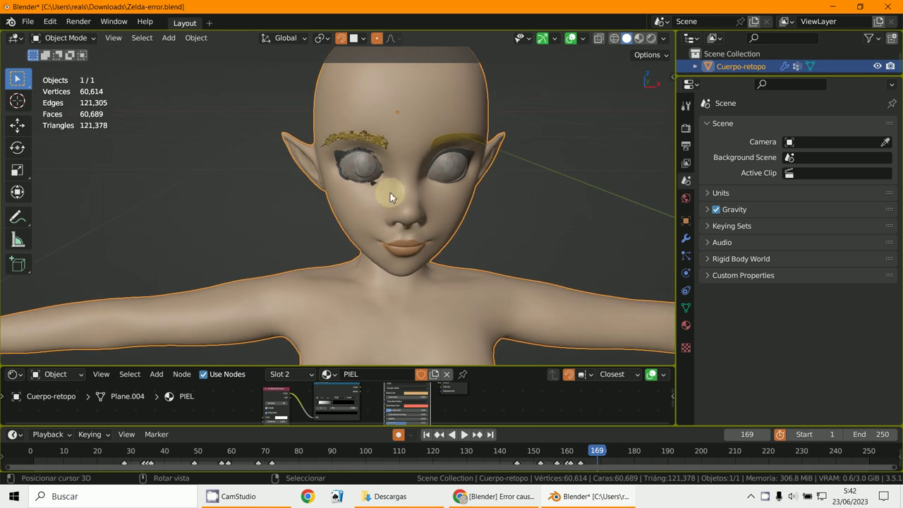
scroll(356, 129, "up", 6)
middle_click_drag(361, 136, 267, 213)
scroll(266, 213, "down", 3)
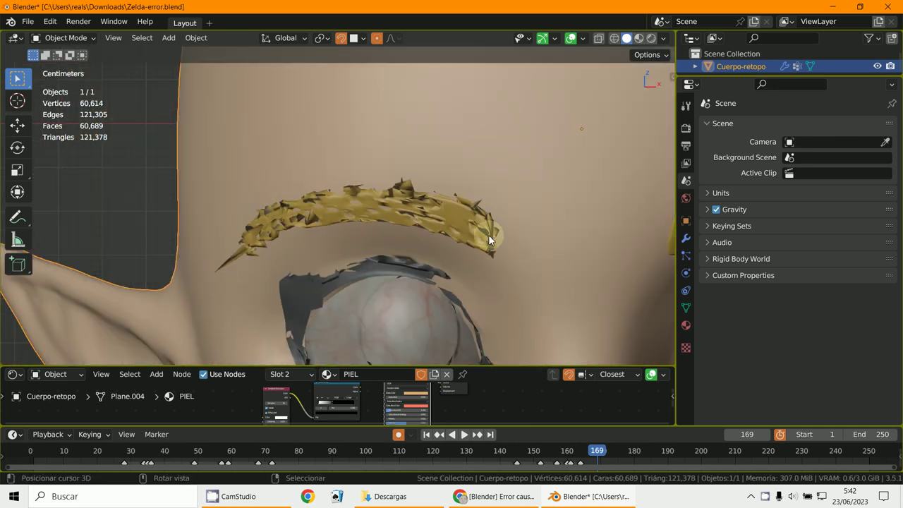
scroll(488, 234, "down", 3)
scroll(488, 234, "down", 6)
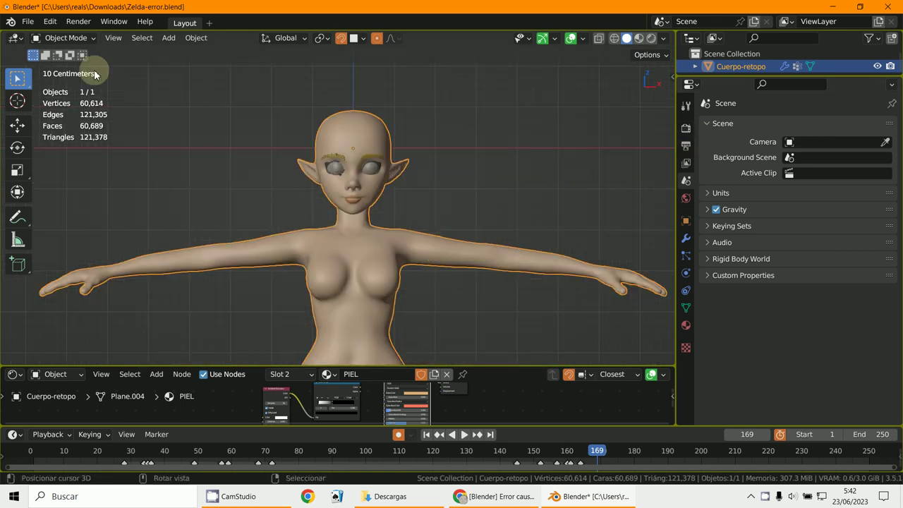
- Switch the body back to Edit Mode and bring the full figure into view
left_click(64, 39)
left_click(65, 67)
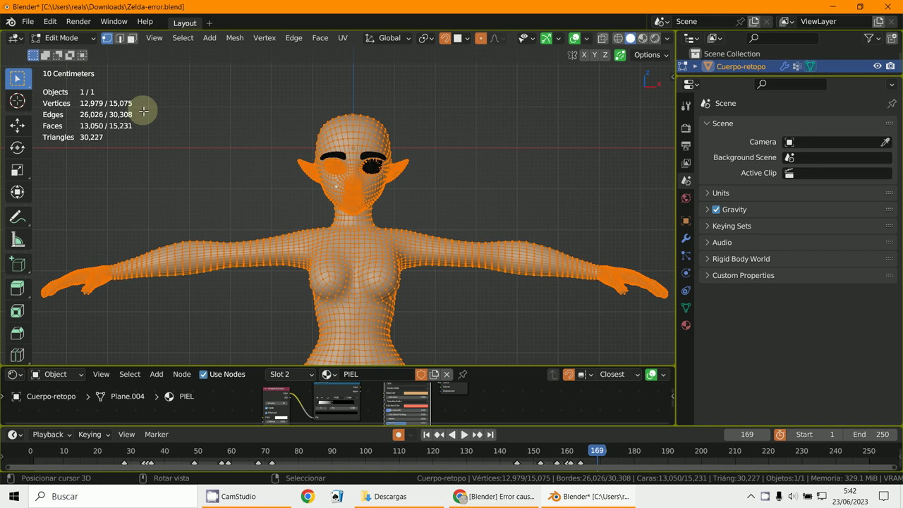
scroll(294, 125, "down", 4)
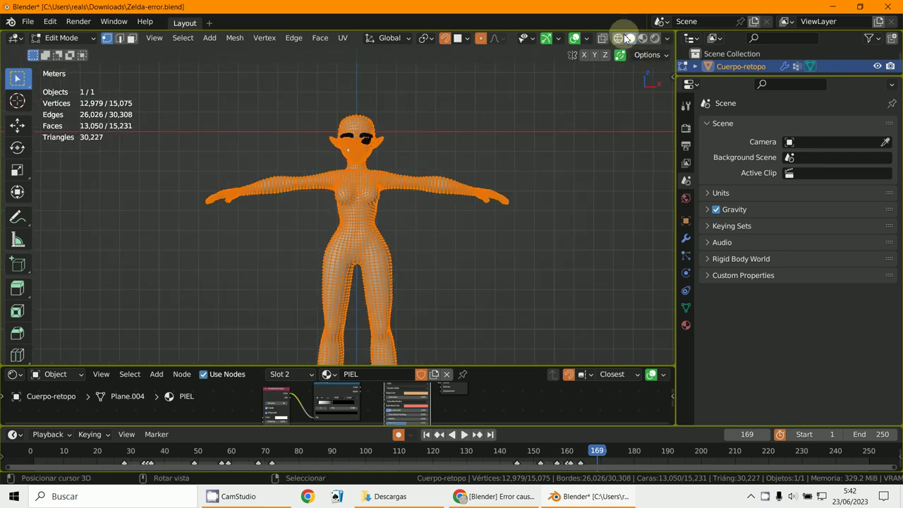
- Expand Cuerpo-retopo in the outliner and delete its Armature and Multires modifiers
left_click(684, 241)
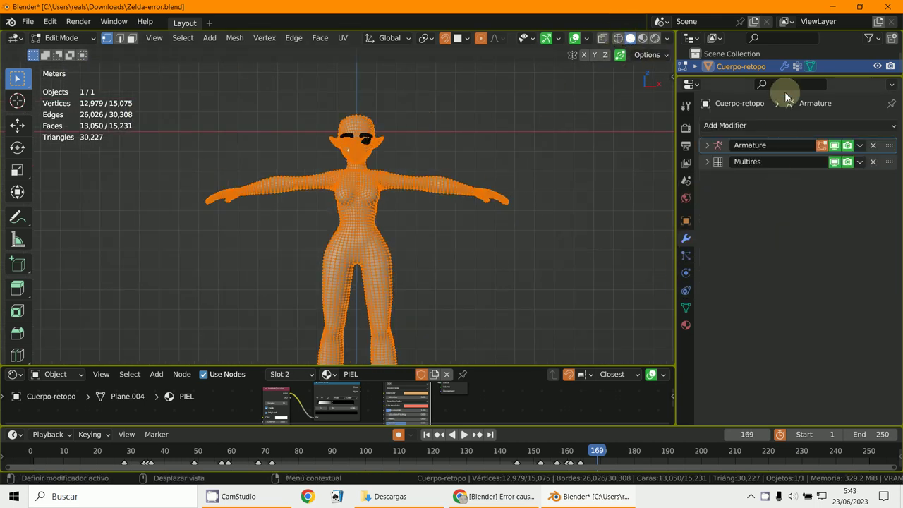
left_click_drag(779, 78, 772, 192)
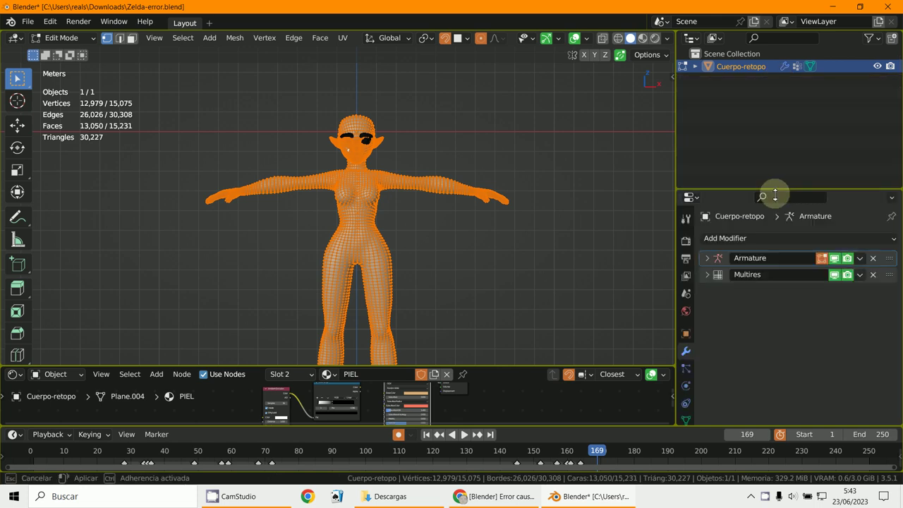
left_click(695, 67)
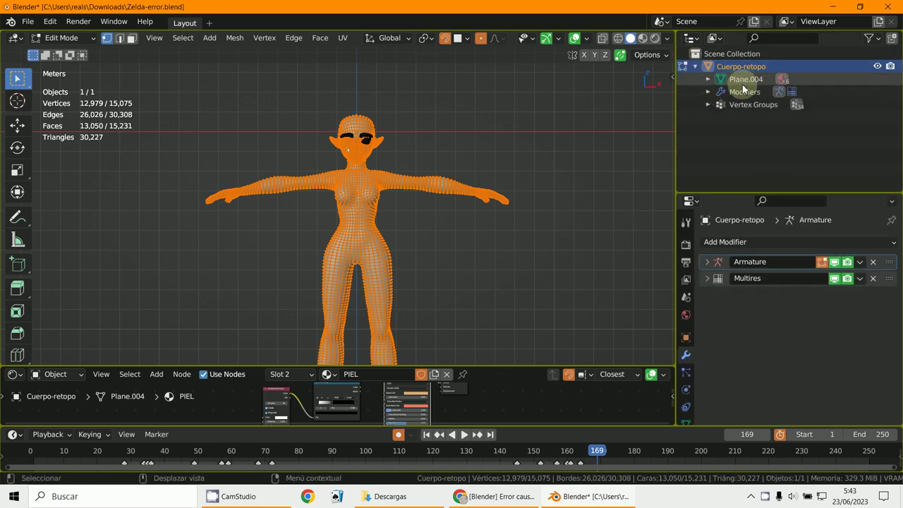
left_click(873, 263)
left_click(874, 262)
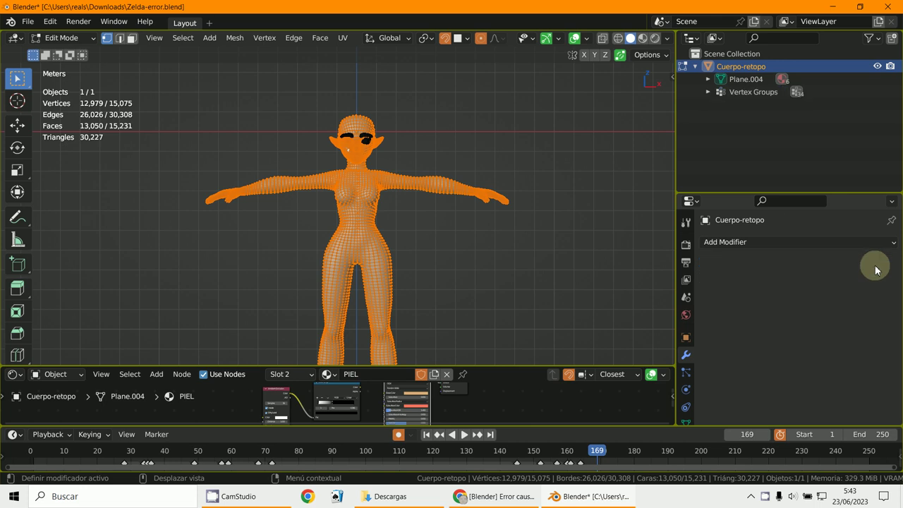
- Return to Object Mode and test moving the whole body, cancelling the move
scroll(558, 247, "up", 5)
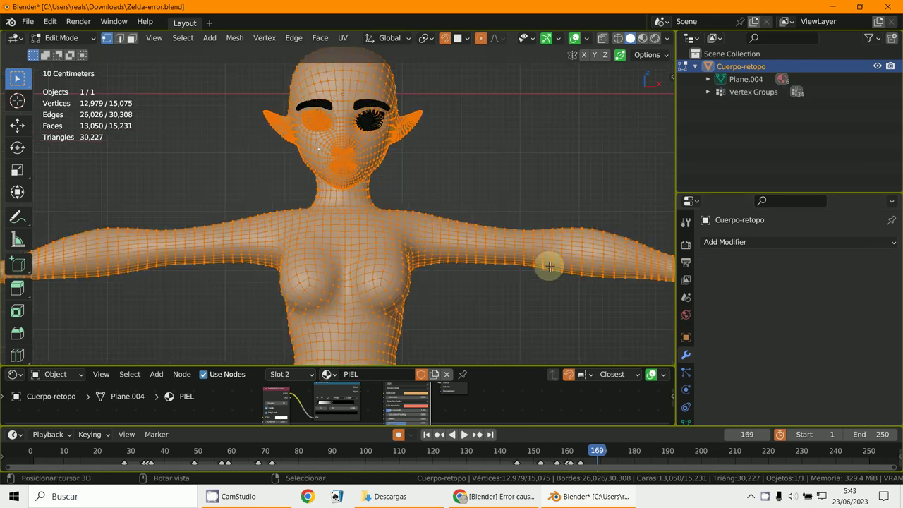
left_click(61, 38)
left_click(65, 53)
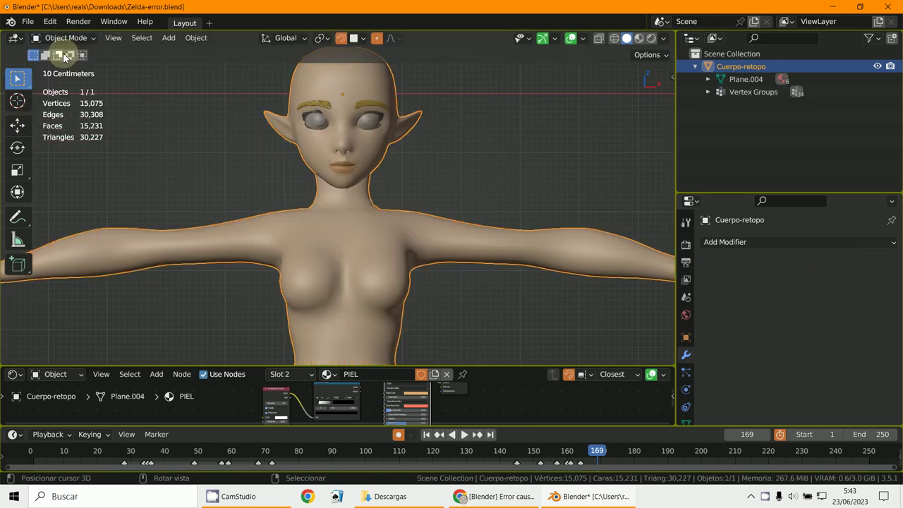
key("g")
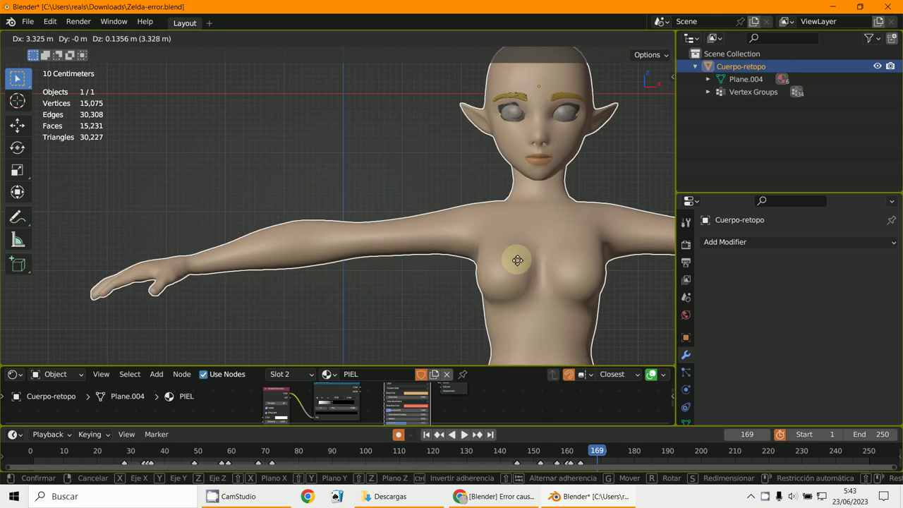
right_click(514, 259)
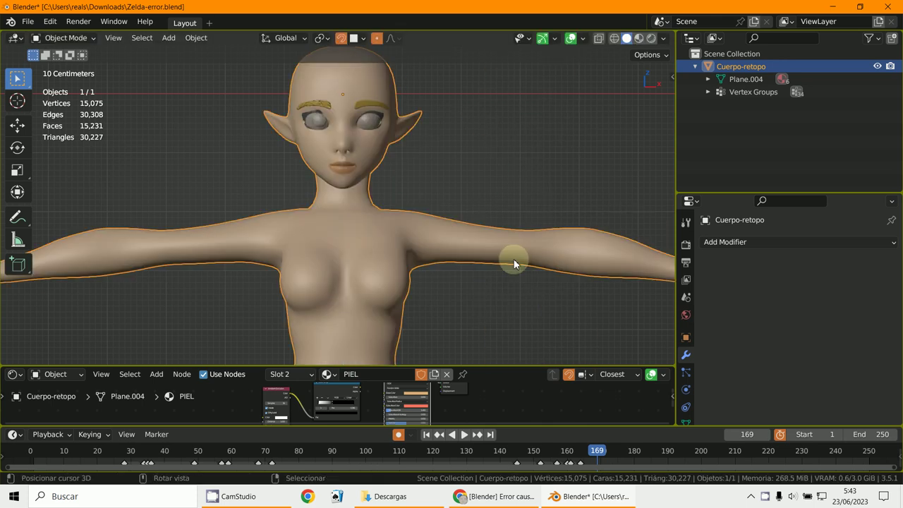
- Select the body's entire mesh in Edit Mode, separate it by loose parts and return to Object Mode
left_click(67, 37)
left_click(69, 62)
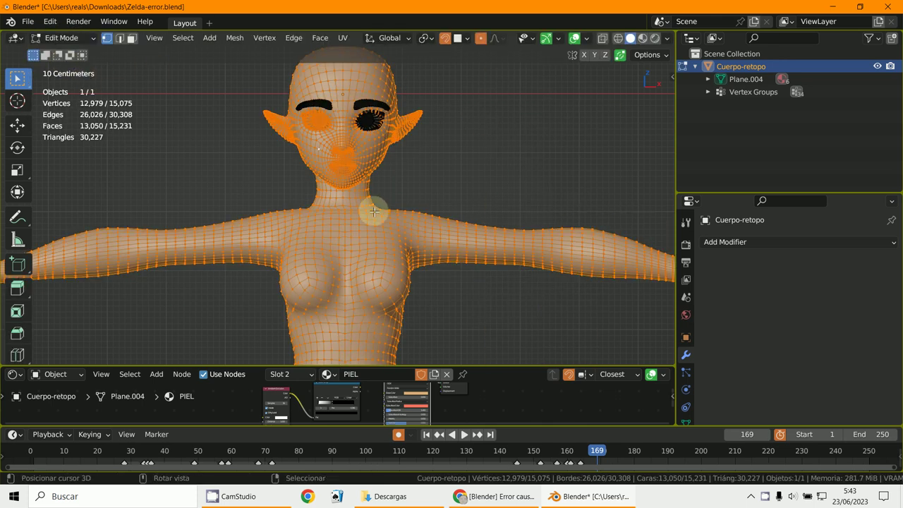
key("alt+a")
key("a")
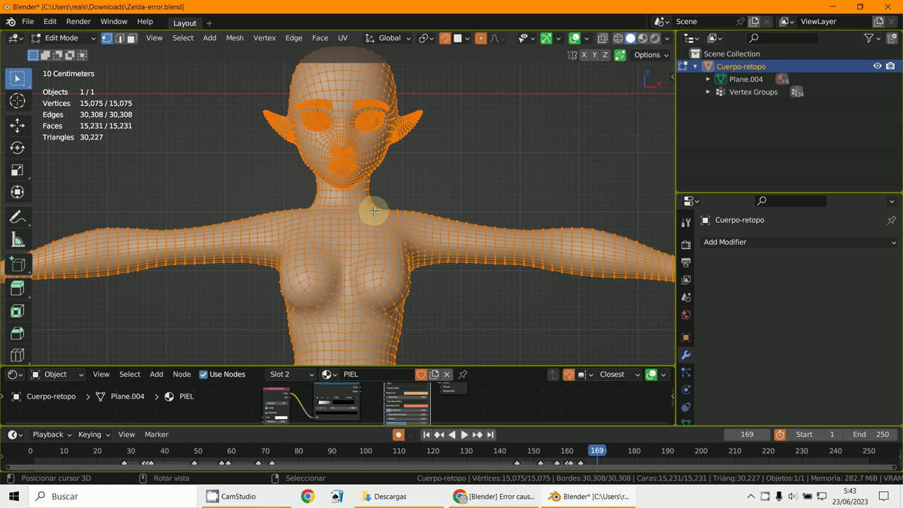
key("p")
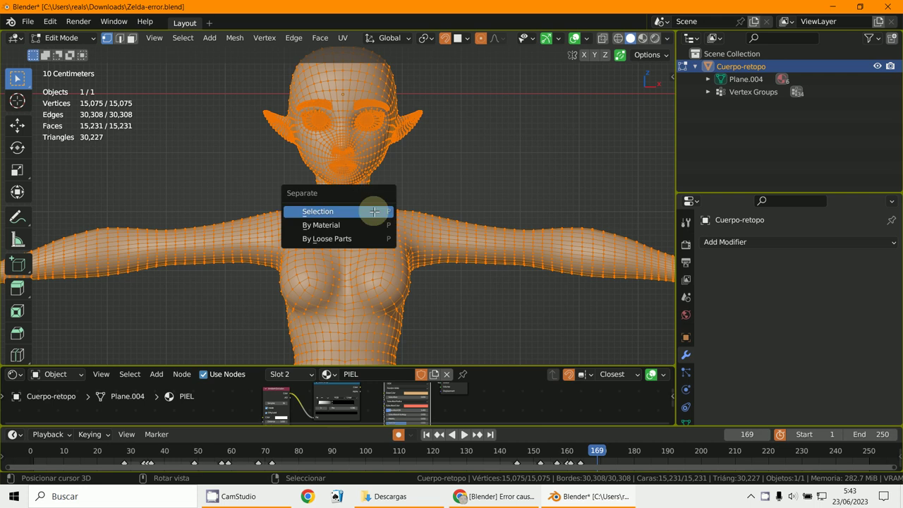
left_click(346, 240)
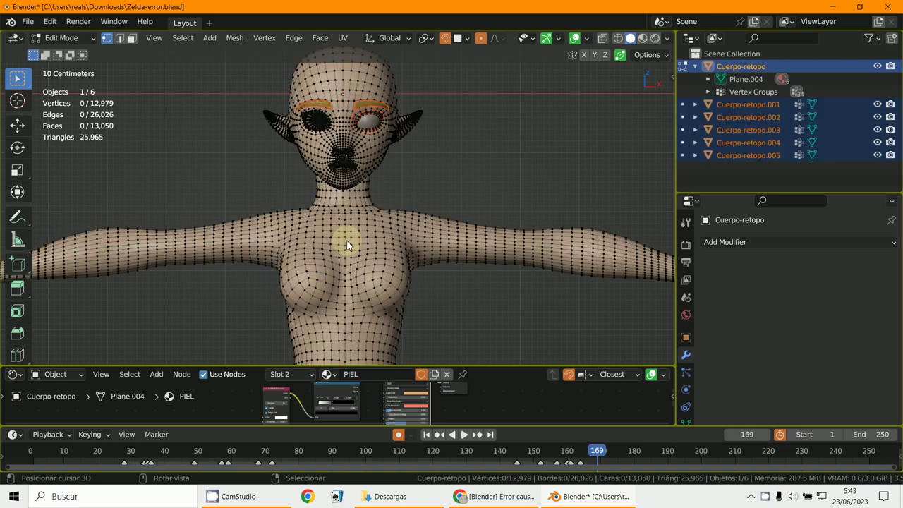
left_click(70, 38)
left_click(70, 53)
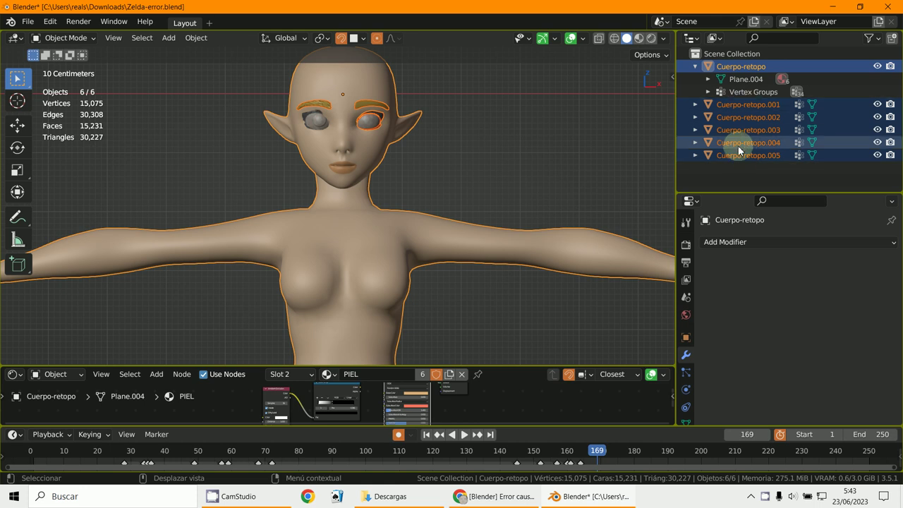
- Test moving only the body away from the separated eye and eyebrow parts, cancelling each move
left_click(373, 131)
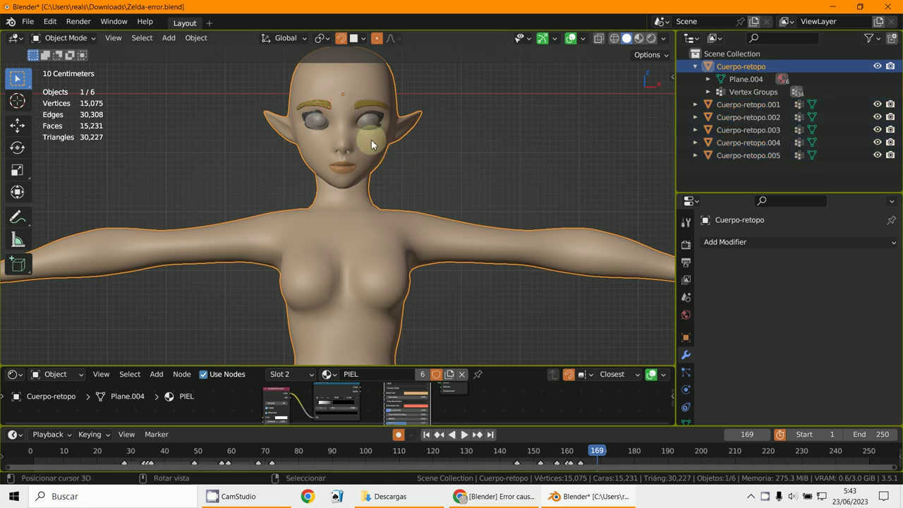
key("g")
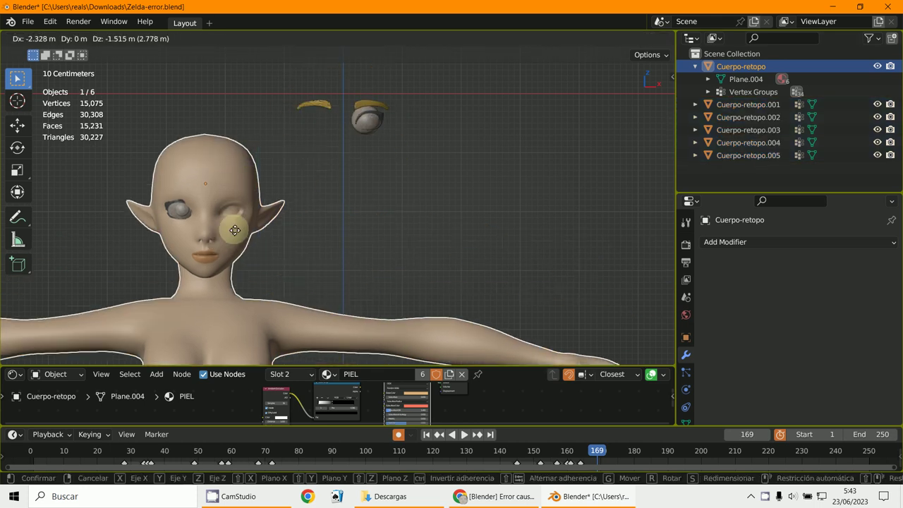
key("Escape")
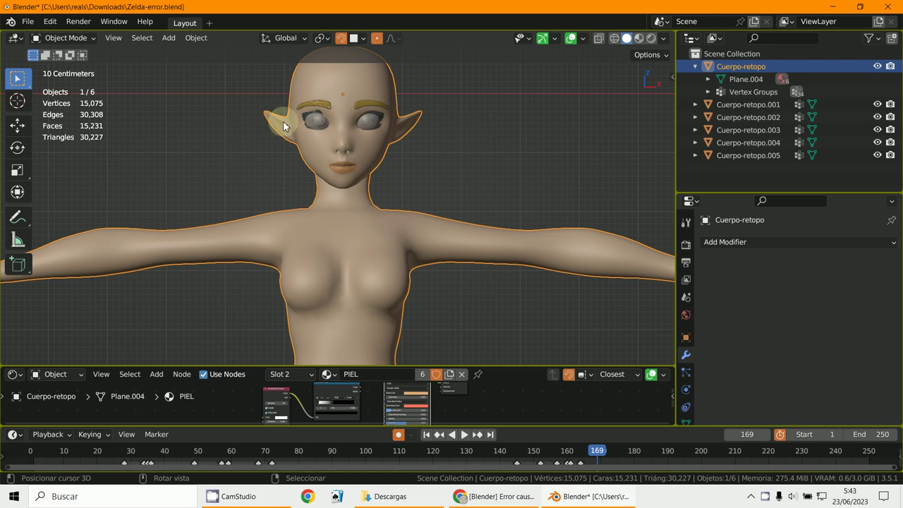
key("g")
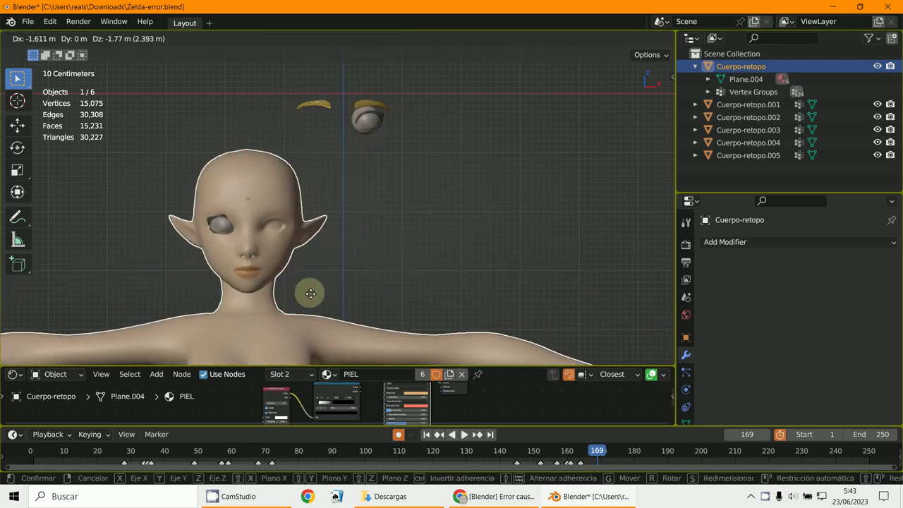
key("Escape")
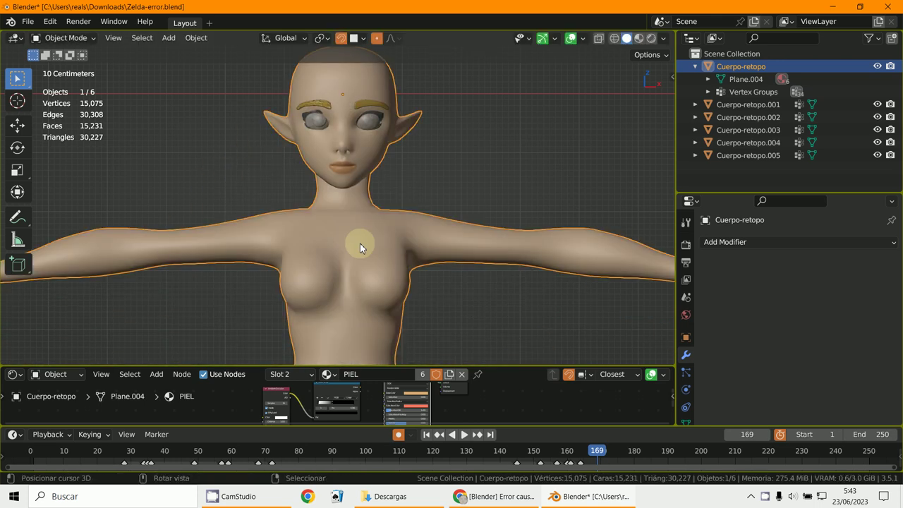
- Hide the body, the separated eye pieces and the eyebrow on the +X side one after another
key("h")
left_click(375, 125)
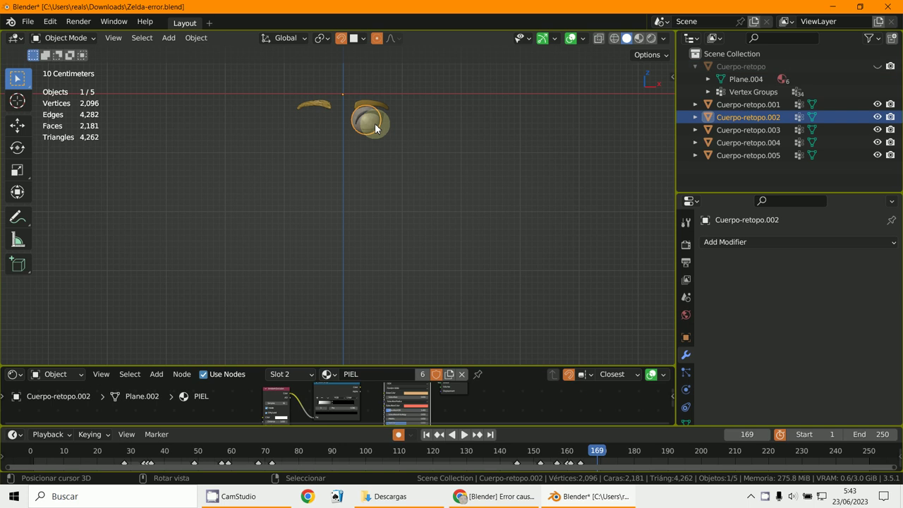
left_click(375, 123)
key("h")
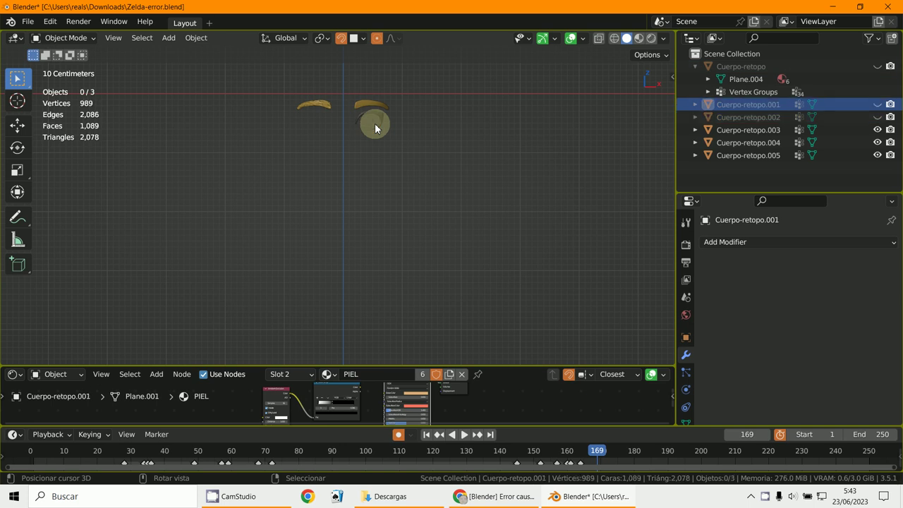
left_click(375, 123)
key("h")
left_click(381, 106)
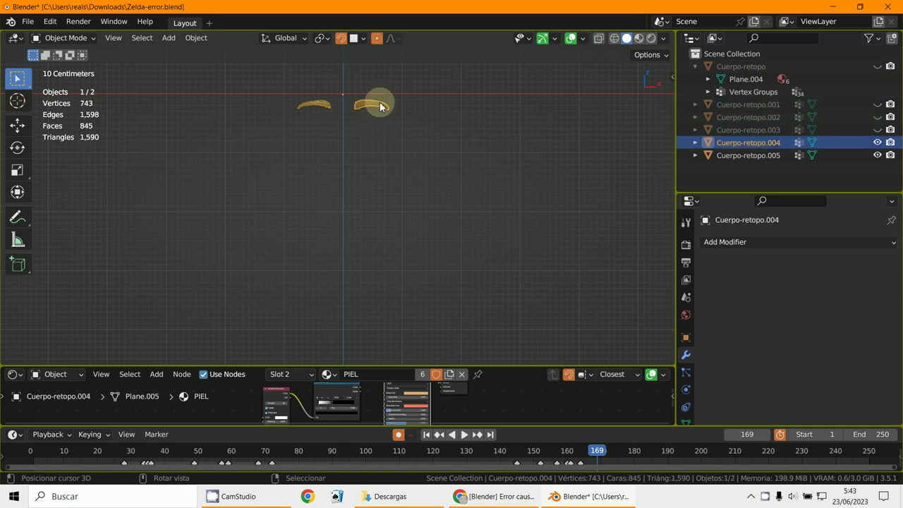
key("h")
- Delete the remaining eyebrow on the −X side, Cuerpo-retopo.005
left_click(334, 108)
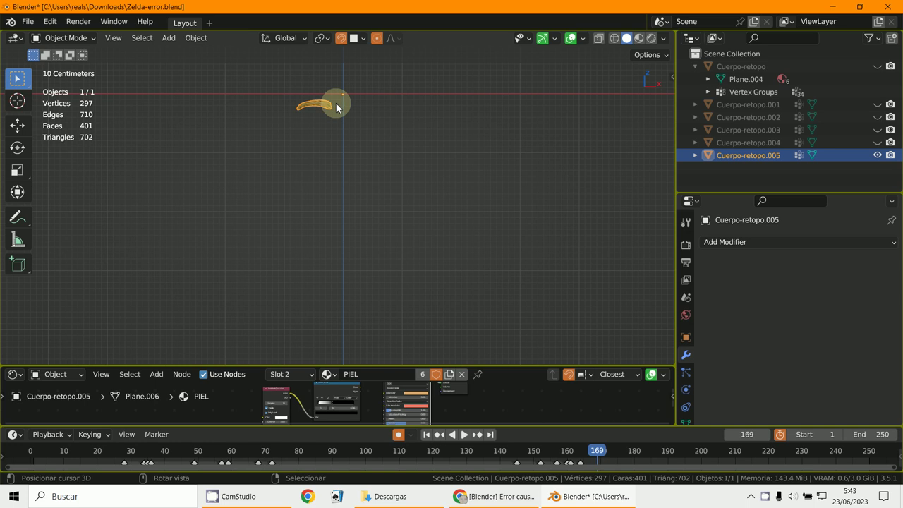
key("x")
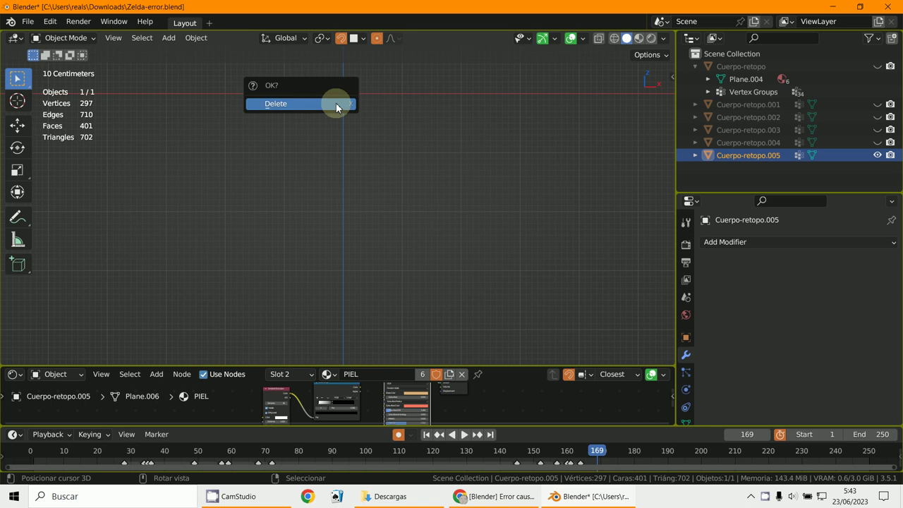
left_click(336, 106)
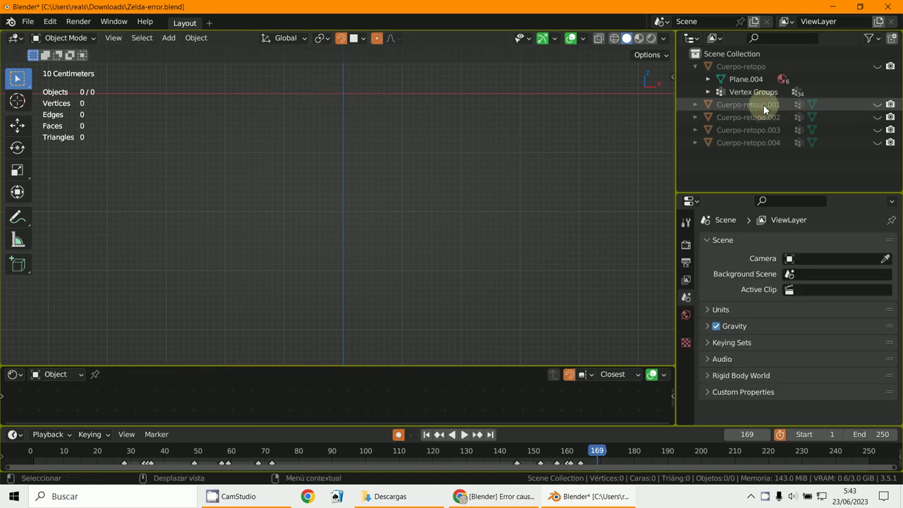
- Unhide Cuerpo-retopo and the parts Cuerpo-retopo.001 to Cuerpo-retopo.004
mouse_move(880, 111)
left_mouse_down()
mouse_move(878, 153)
mouse_move(880, 67)
left_mouse_up()
left_click(878, 66)
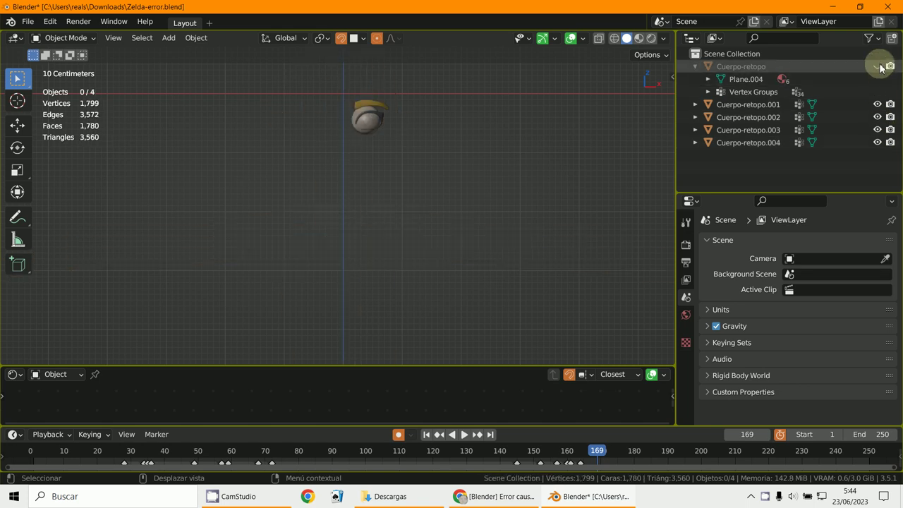
left_click(879, 67)
middle_click_drag(411, 217, 414, 233, "shift")
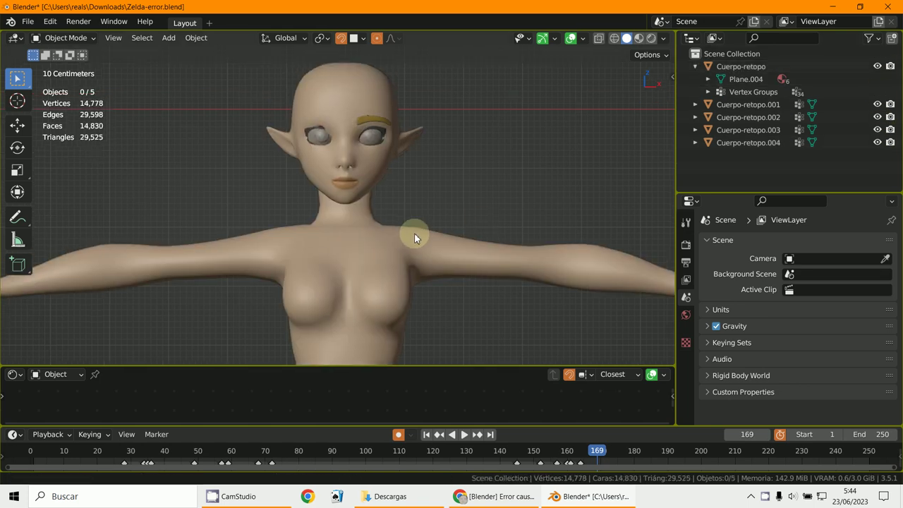
- Put the Cuerpo-retopo body in Edit Mode and turn on X-ray and wireframe shading
left_click(55, 39)
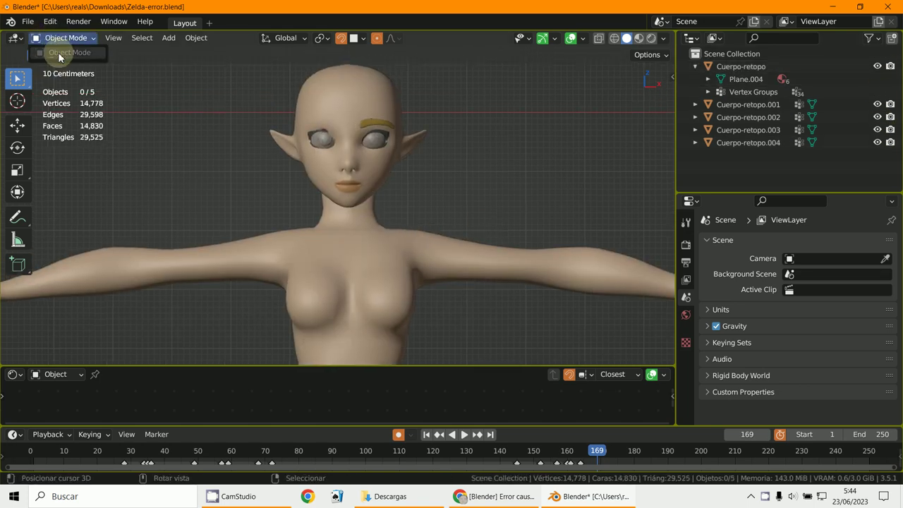
left_click(306, 156)
left_click(56, 38)
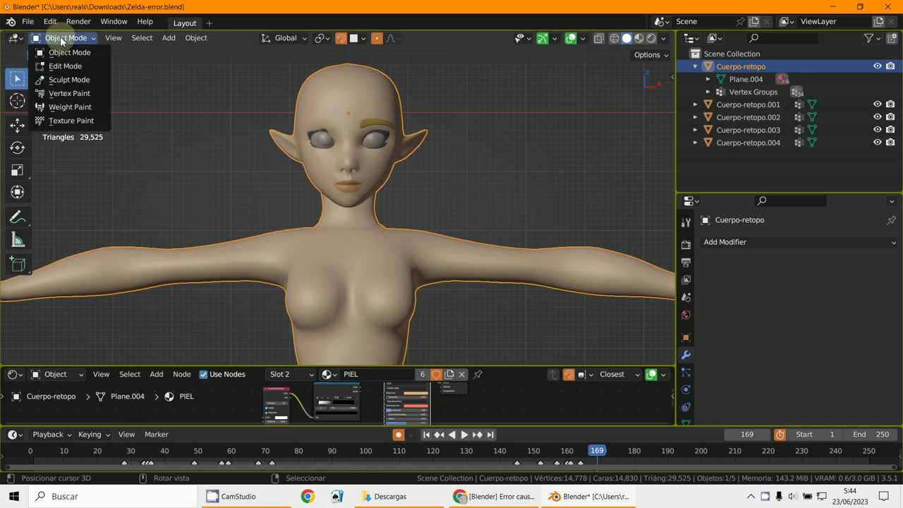
left_click(62, 67)
scroll(306, 183, "down", 6)
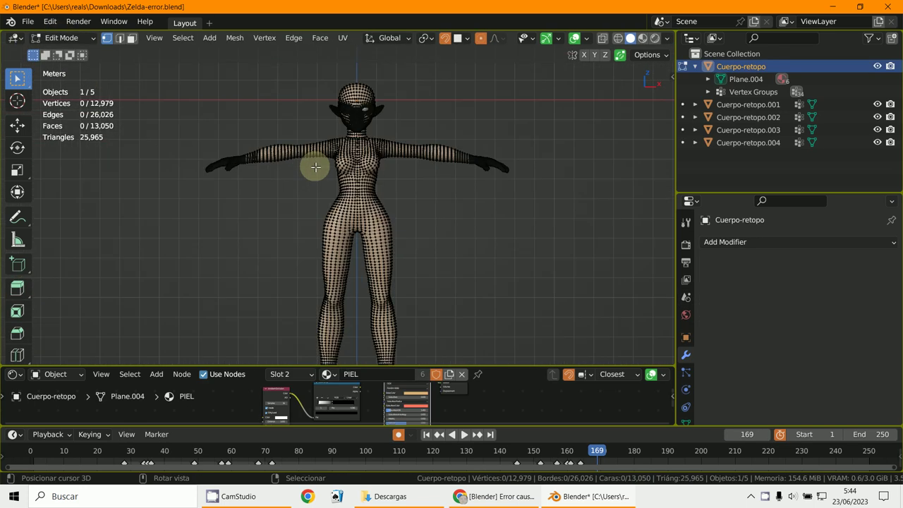
left_click(602, 38)
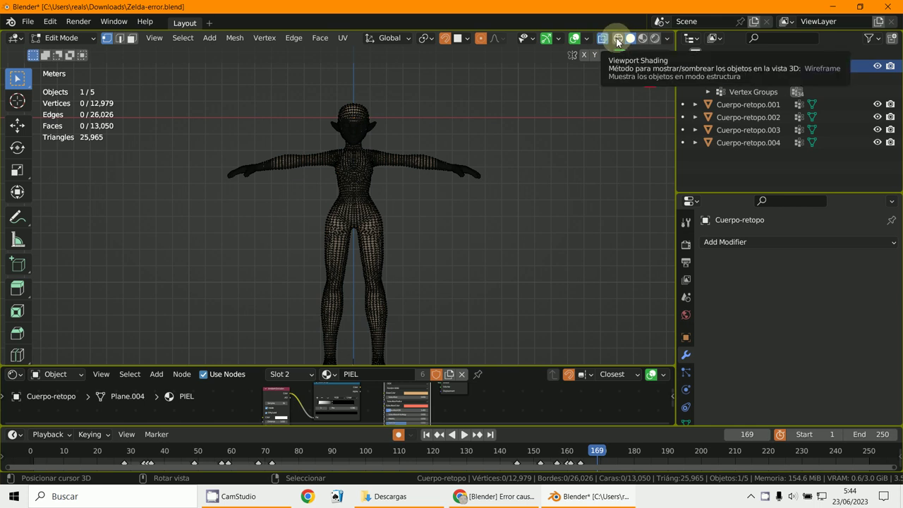
left_click(618, 40)
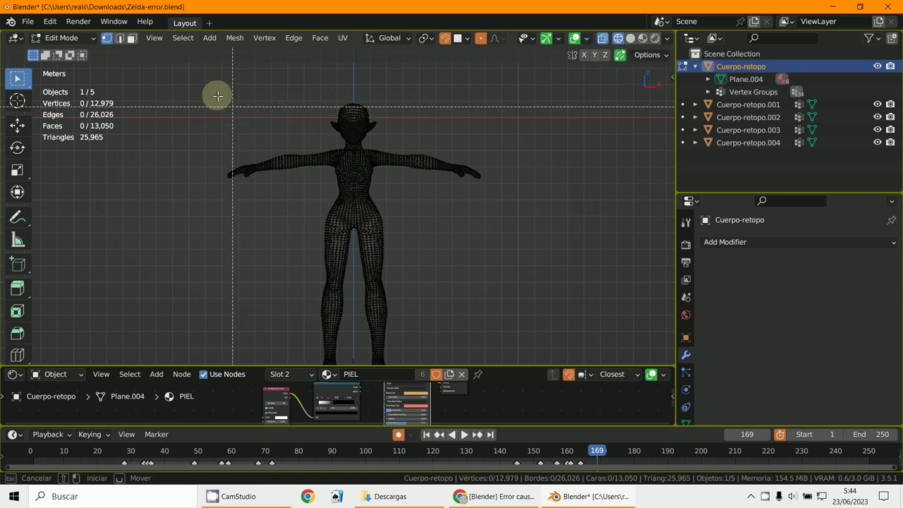
- Select the −X half of the body from head to foot and delete its vertices
left_click_drag(196, 72, 353, 346)
scroll(353, 346, "up", 5)
middle_click_drag(316, 349, 375, 111, "shift")
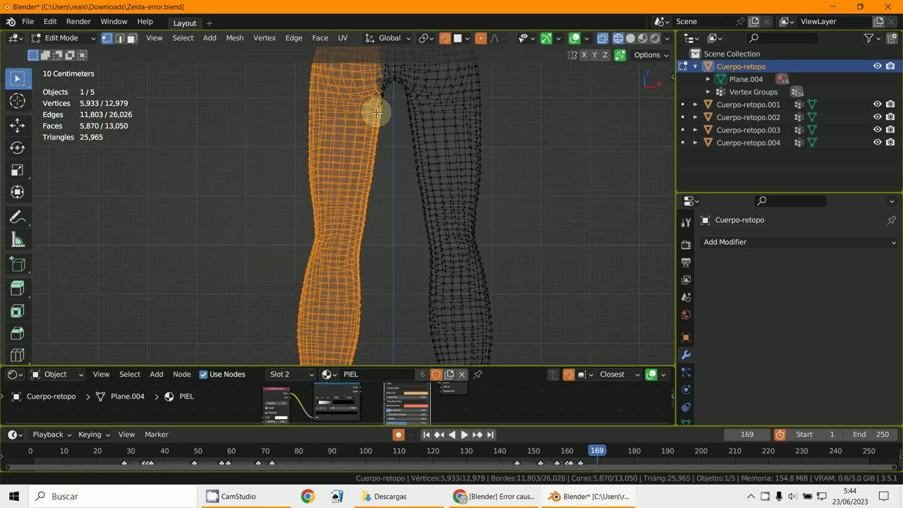
scroll(377, 324, "down", 5)
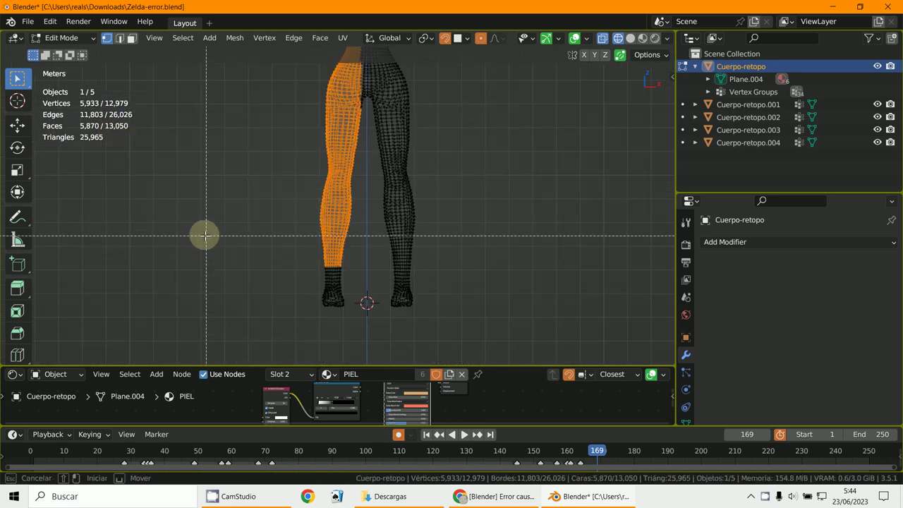
left_click_drag(211, 248, 360, 349, "shift")
key("x")
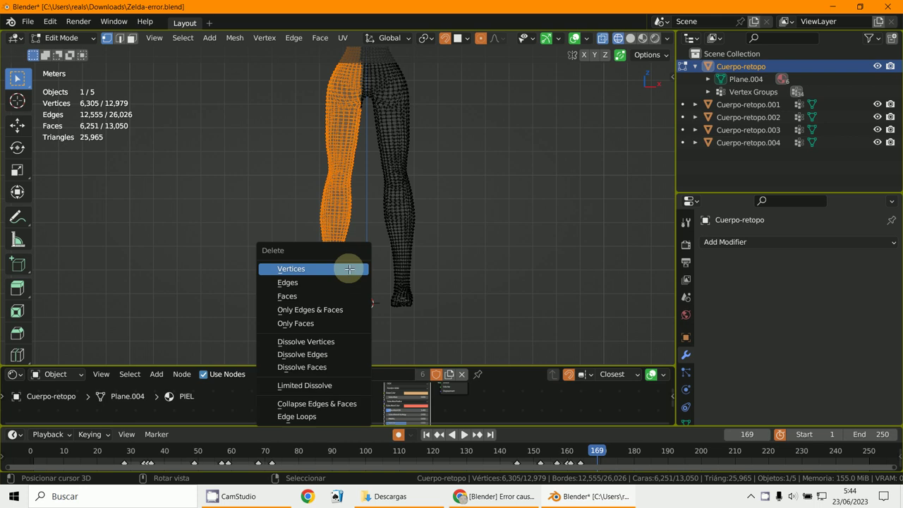
left_click(341, 268)
- Delete the leftover vertices beyond the centre line around the crotch and lower abdomen
scroll(347, 263, "up", 3)
scroll(303, 89, "up", 2)
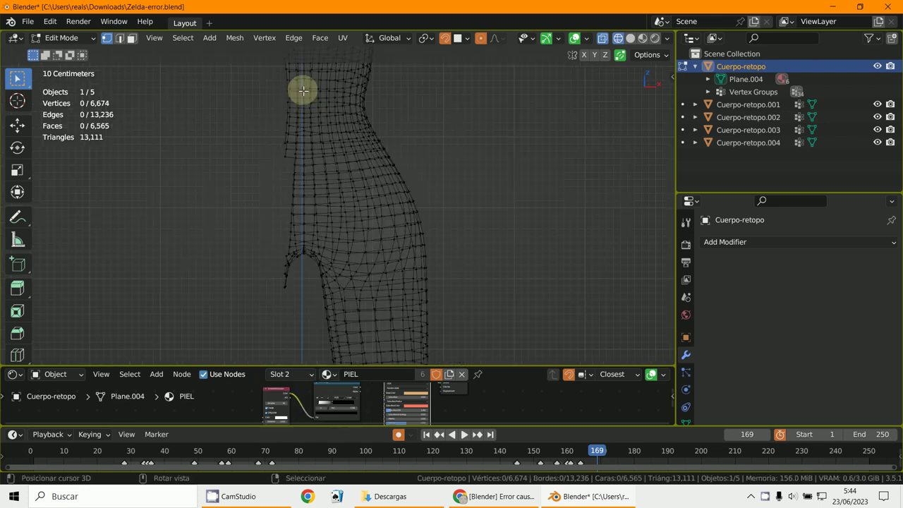
scroll(315, 91, "up", 3)
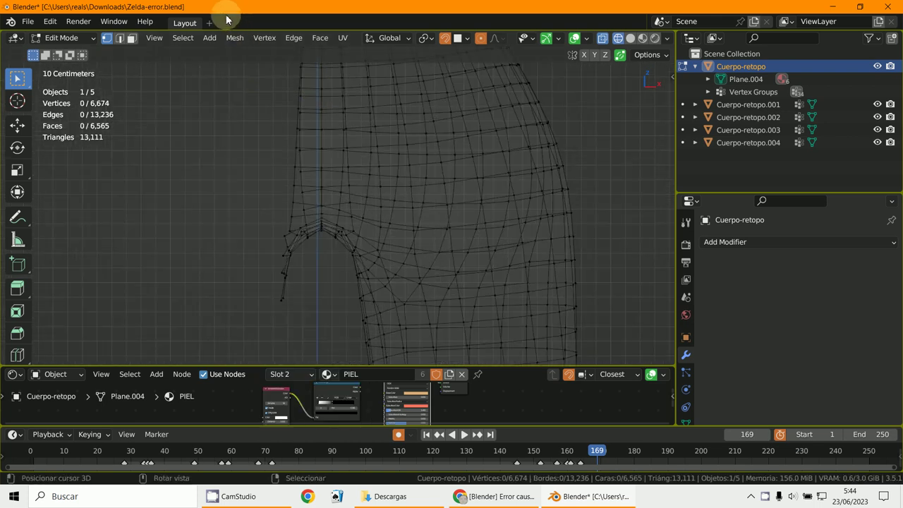
left_click_drag(258, 84, 316, 313)
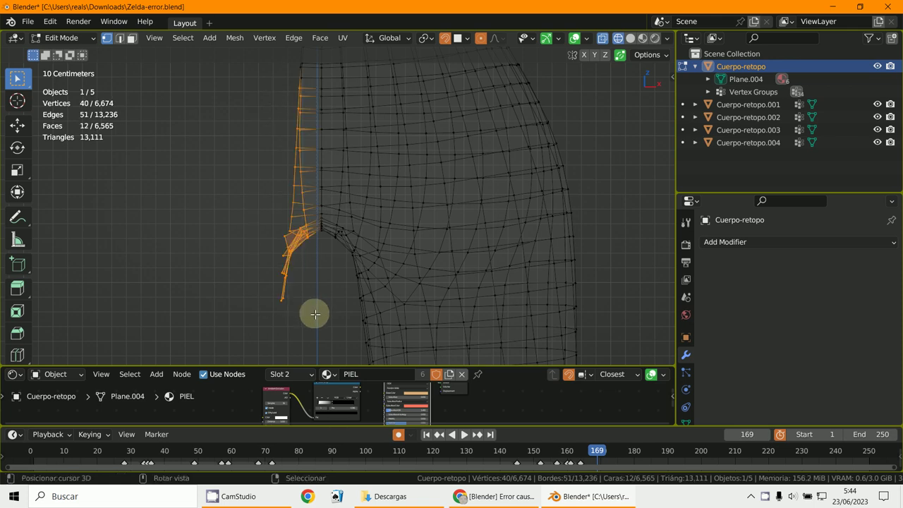
key("x")
left_click(312, 313)
- Delete the leftover strip of vertices beyond the centre line along the waist and torso
middle_click_drag(318, 272, 319, 240)
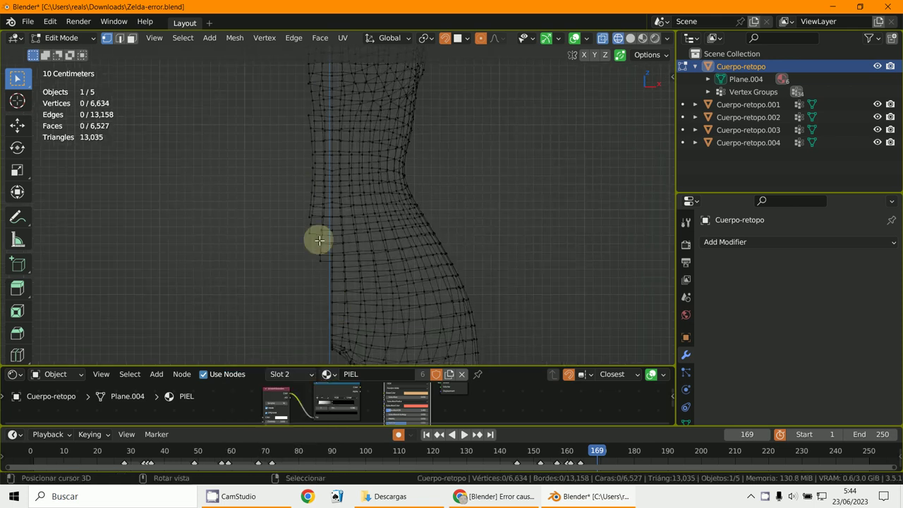
left_click_drag(275, 81, 323, 282)
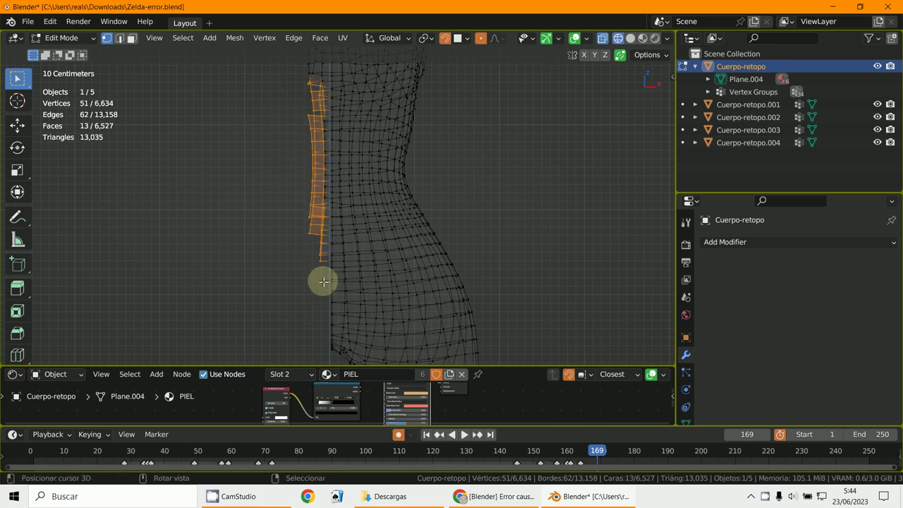
key("x")
left_click(323, 270)
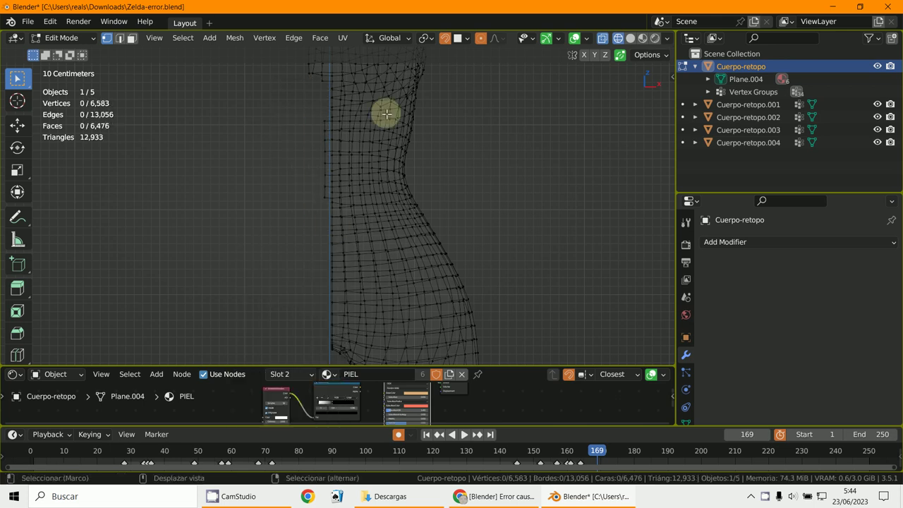
- Switch the viewport back to solid shading with the uneven cut edge at the chest's centre line in close view
middle_click_drag(383, 110, 391, 165, "shift")
scroll(374, 252, "up", 1)
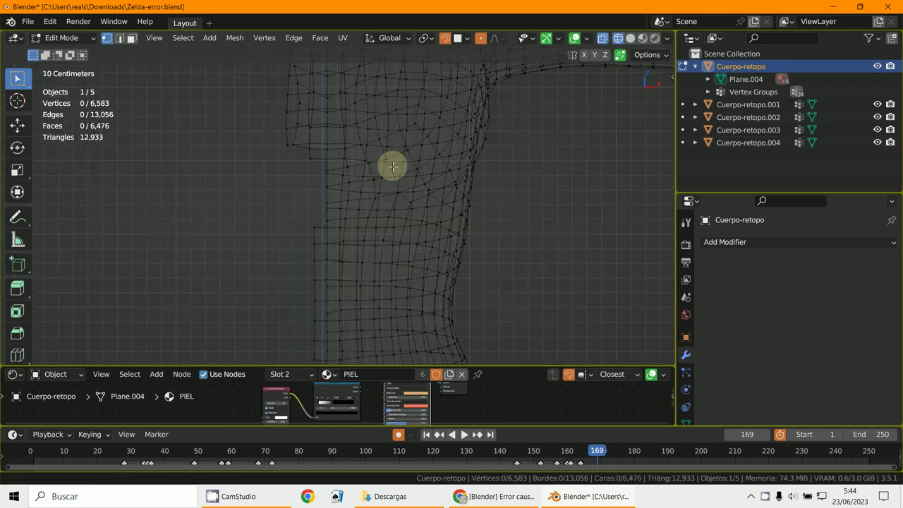
scroll(401, 157, "up", 1)
scroll(410, 220, "up", 1)
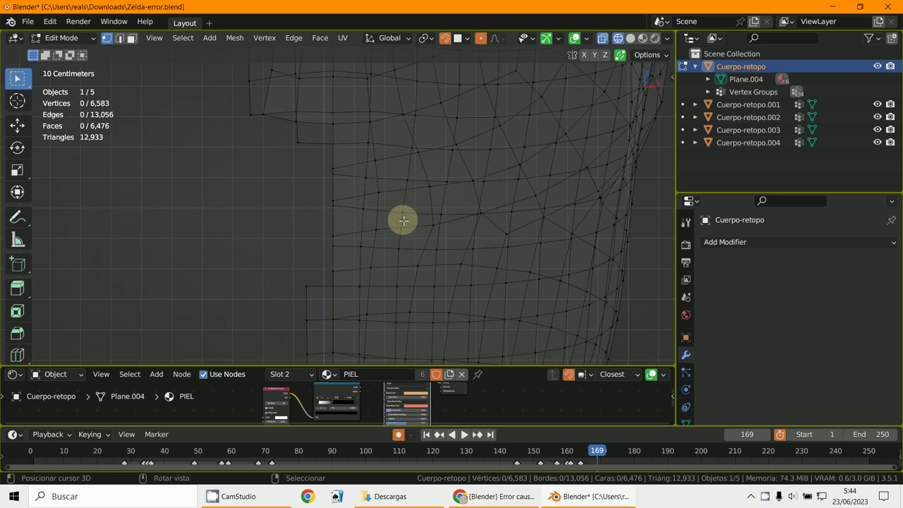
left_click(630, 38)
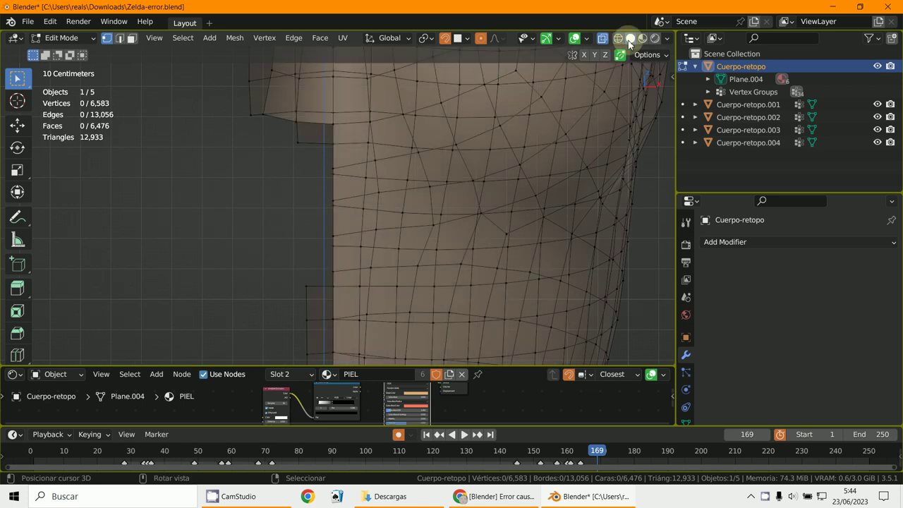
- Delete the leftover strip of vertices beyond the centre line from the chest up to the base of the neck
scroll(359, 222, "down", 2)
scroll(364, 278, "down", 3)
middle_click_drag(365, 278, 427, 230)
scroll(433, 322, "down", 2)
middle_click_drag(433, 322, 433, 318, "alt")
scroll(438, 319, "down", 3)
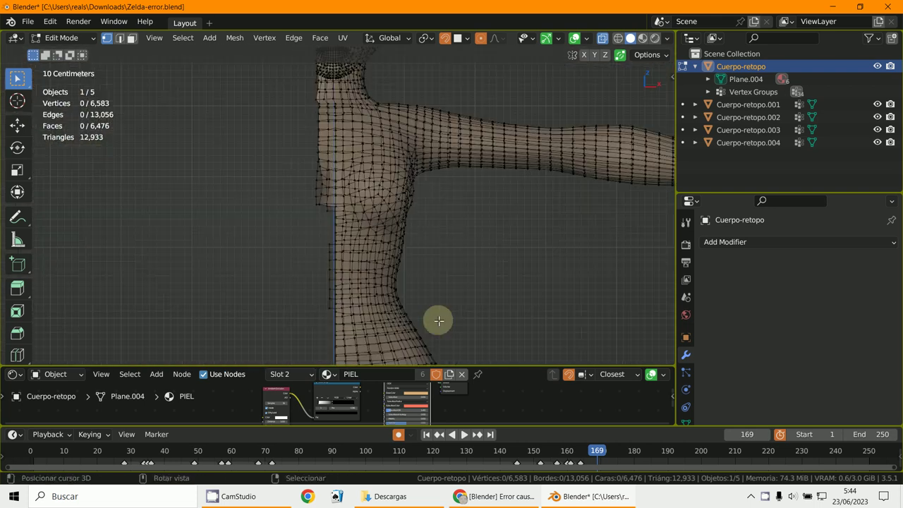
scroll(448, 67, "up", 3)
scroll(444, 92, "down", 2, "shift")
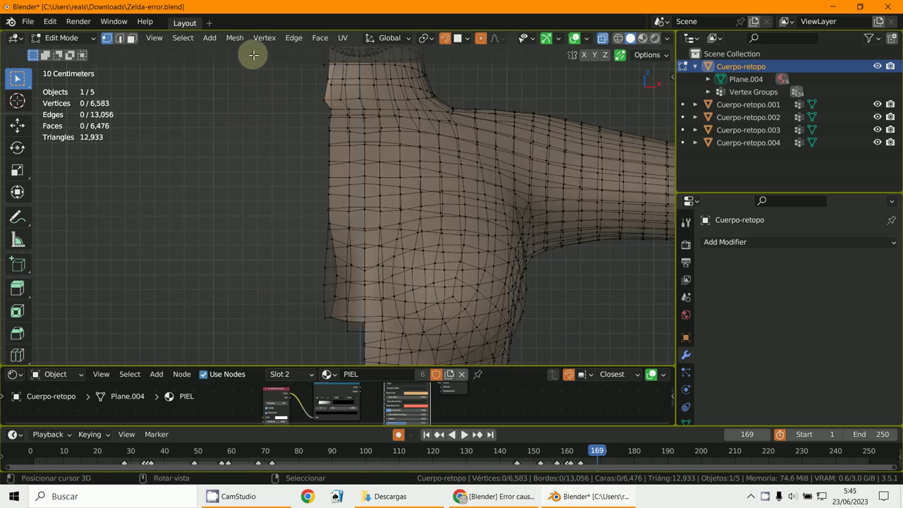
key("b")
left_click_drag(297, 88, 357, 323)
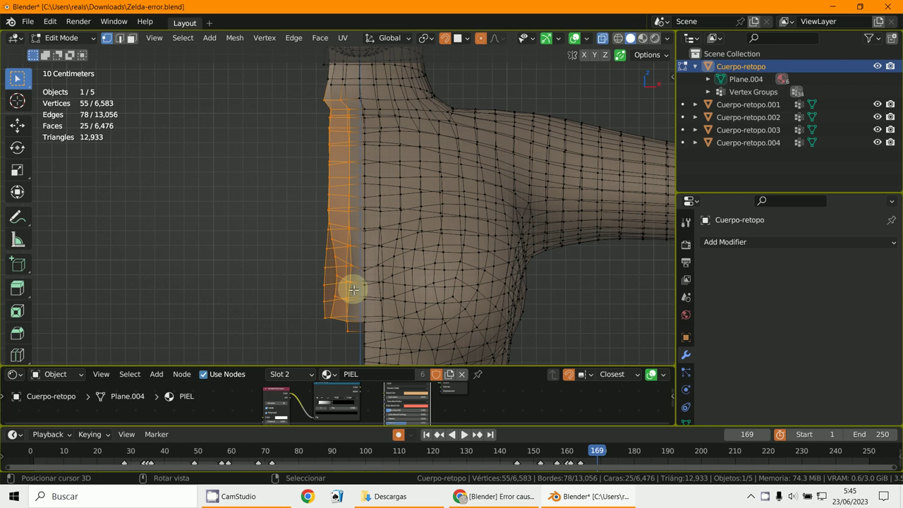
key("x")
- Delete the leftover vertices beyond the centre line along the head, from the crown down to the upper neck
scroll(370, 224, "up", 8, "shift")
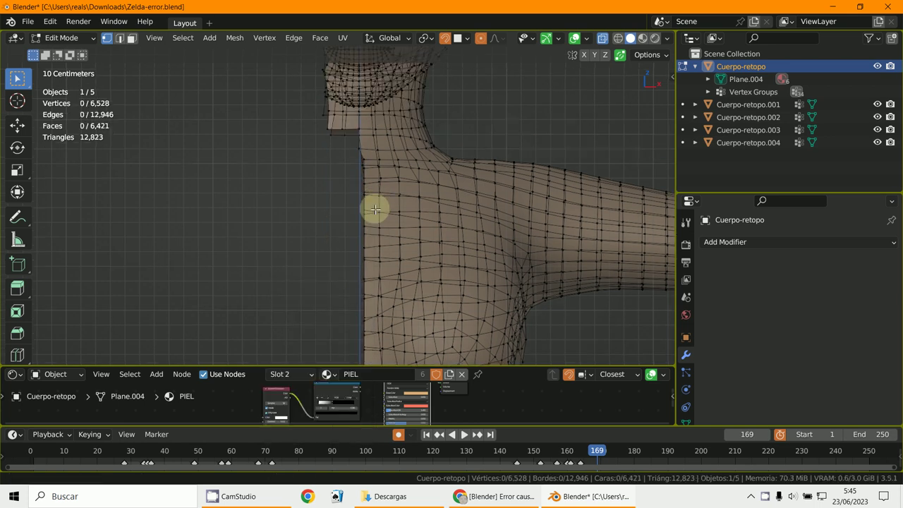
middle_click_drag(372, 310, 369, 305, "shift")
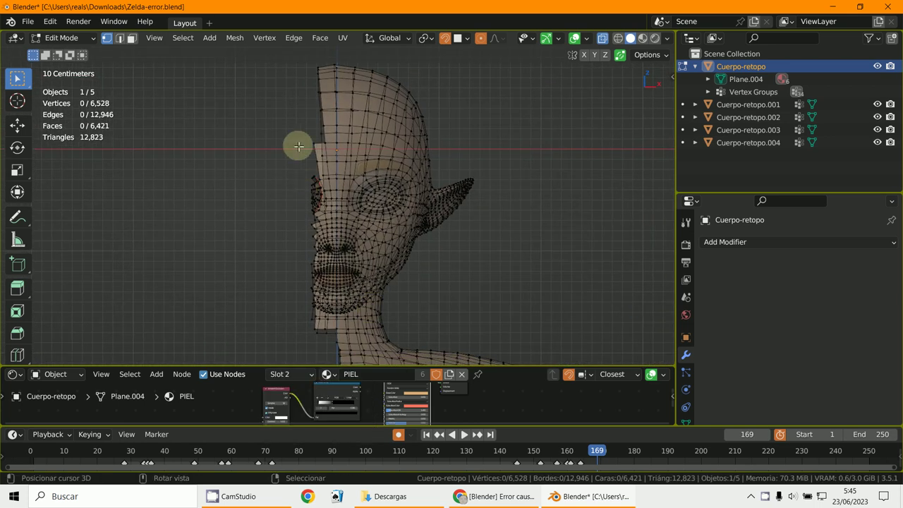
left_click_drag(289, 57, 334, 360)
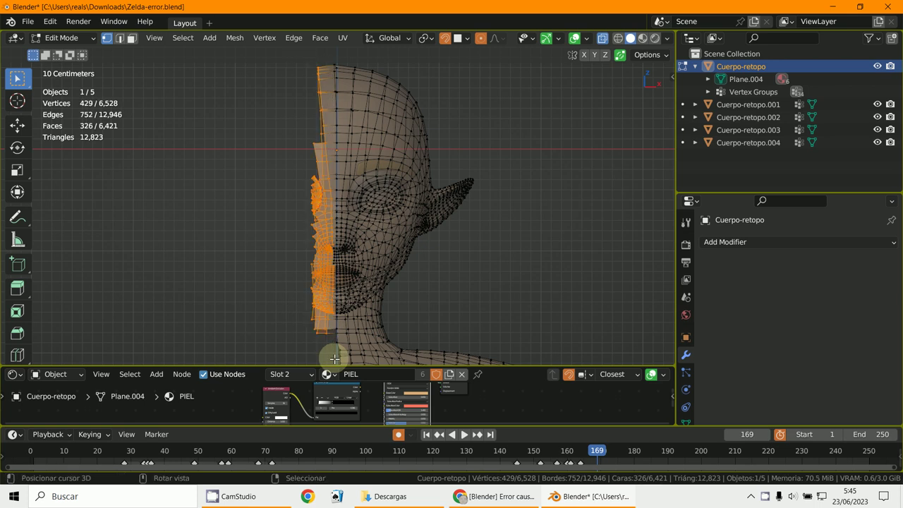
key("x")
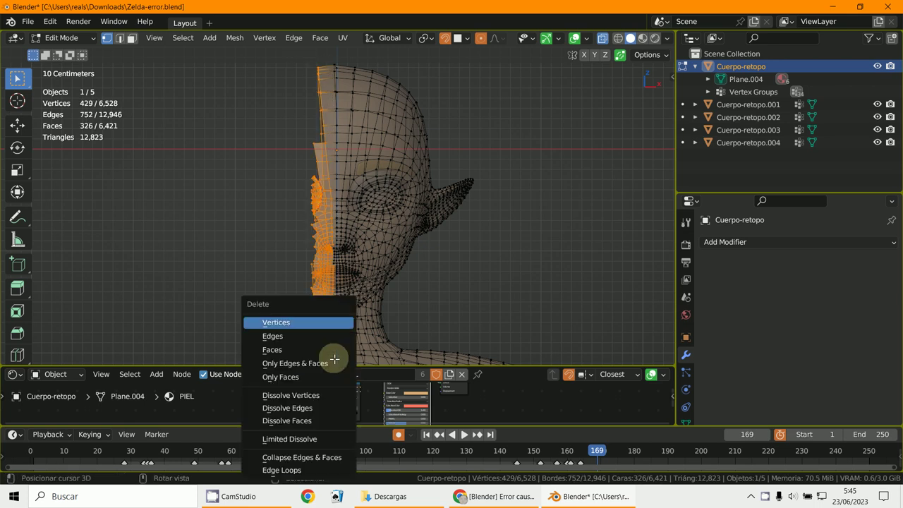
left_click(320, 322)
- Delete the small leftover patch of vertices beyond the centre line between the nose and the upper lip
scroll(330, 324, "up", 8)
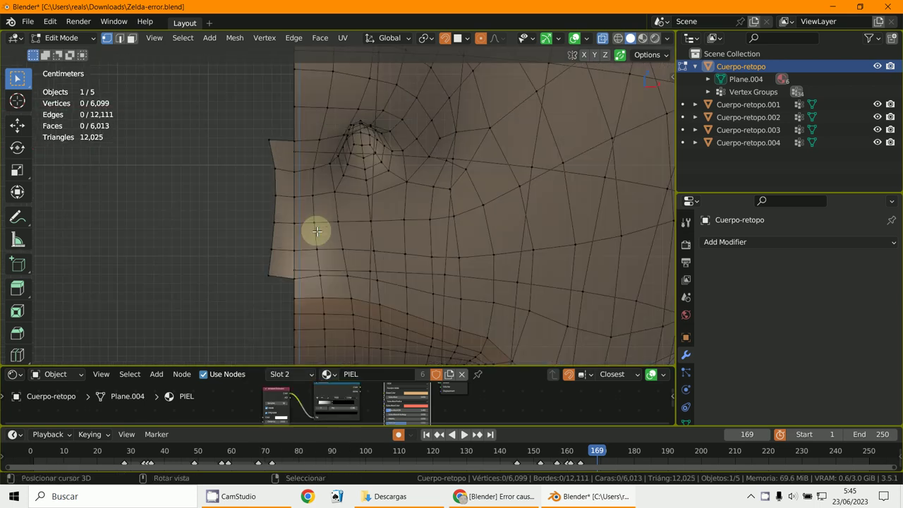
key("x")
left_click(276, 199)
- Check the open centre border with a loop selection and delete the leftover column of vertices protruding at the back of the waist
middle_click_drag(274, 198, 329, 184)
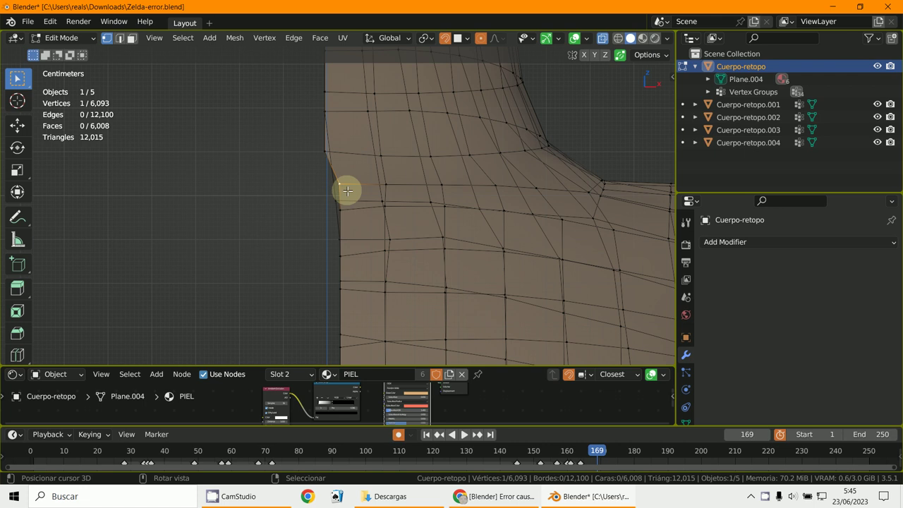
scroll(346, 189, "down", 4)
left_click(336, 183, "alt")
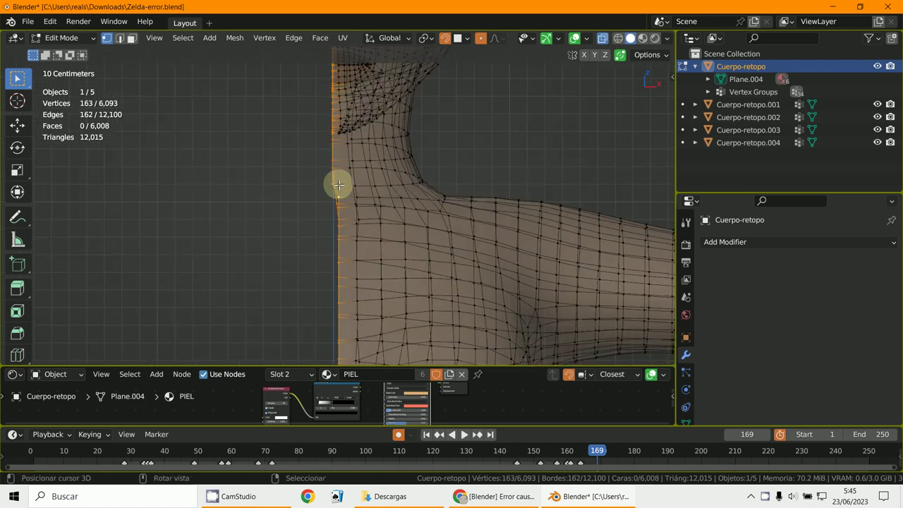
scroll(338, 185, "down", 5)
middle_click_drag(371, 195, 452, 125)
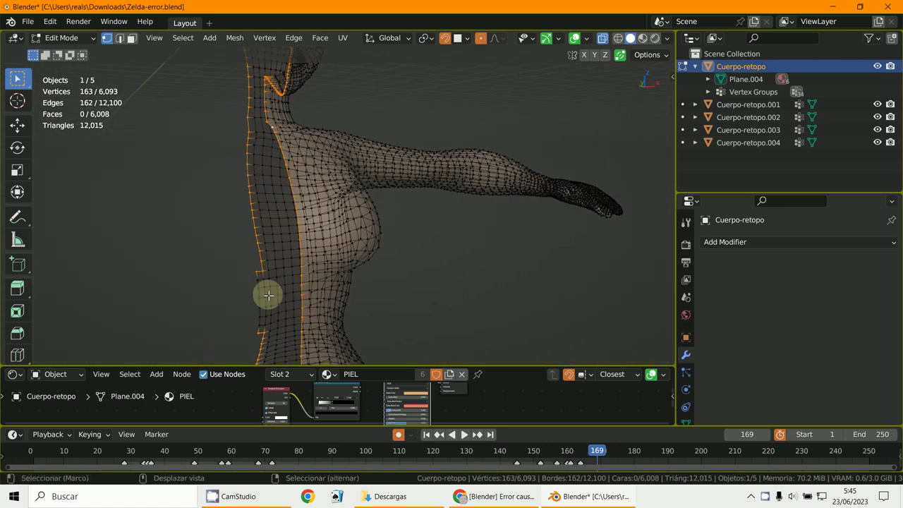
middle_click_drag(268, 295, 303, 238)
left_click(412, 246, "alt")
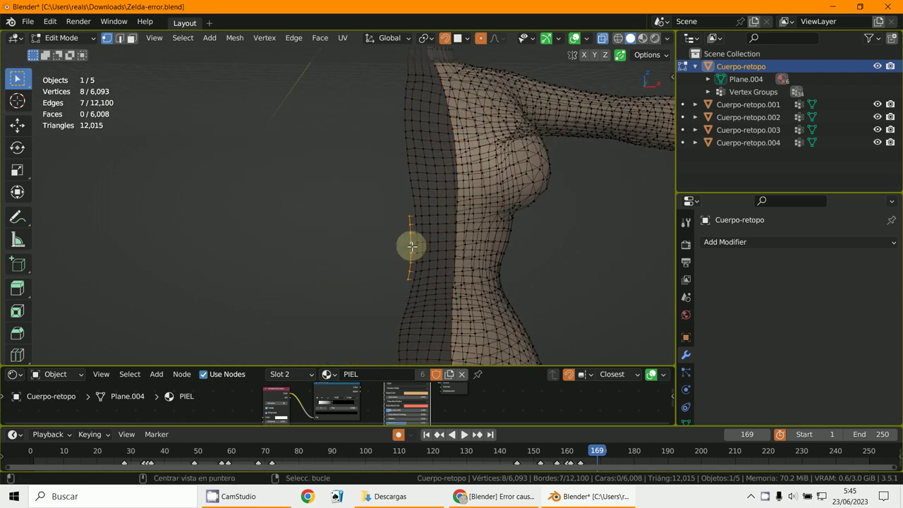
key("x")
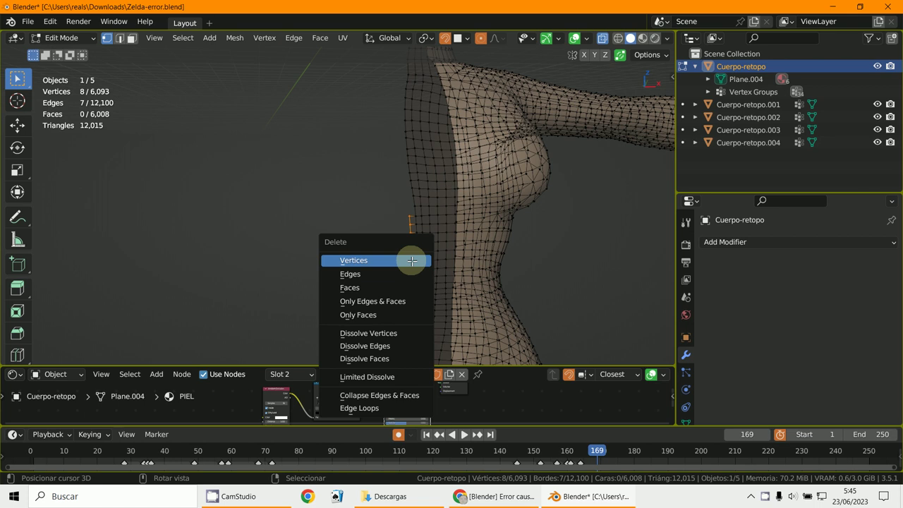
left_click(412, 260)
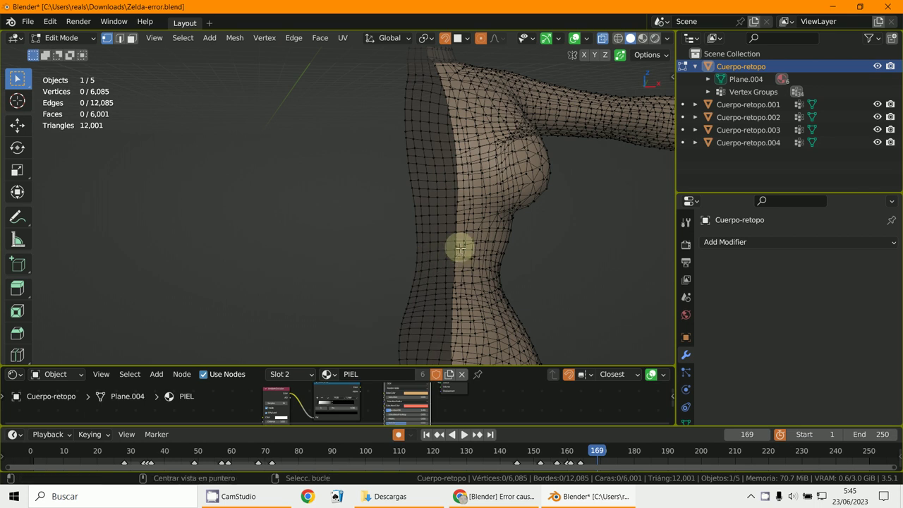
- Select the entire open border loop of the half body and flatten it into a straight line by scaling along X
left_click(416, 226, "alt")
scroll(416, 226, "down", 7)
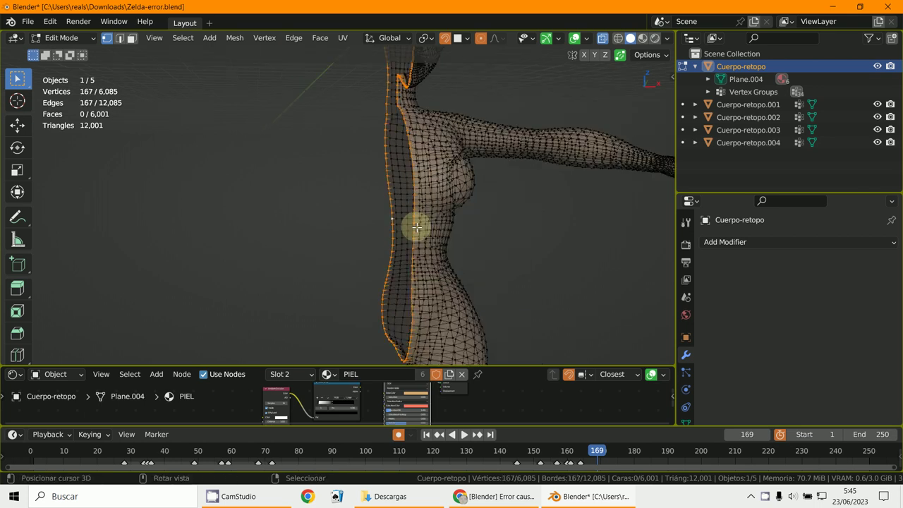
middle_click_drag(466, 238, 258, 305)
key("KP_1")
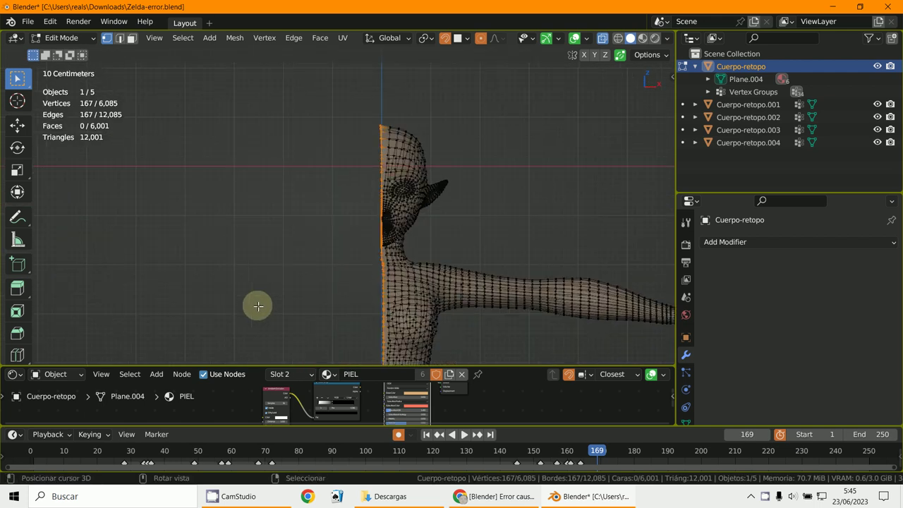
scroll(252, 311, "up", 5)
scroll(277, 85, "down", 1)
scroll(277, 85, "up", 1, "shift")
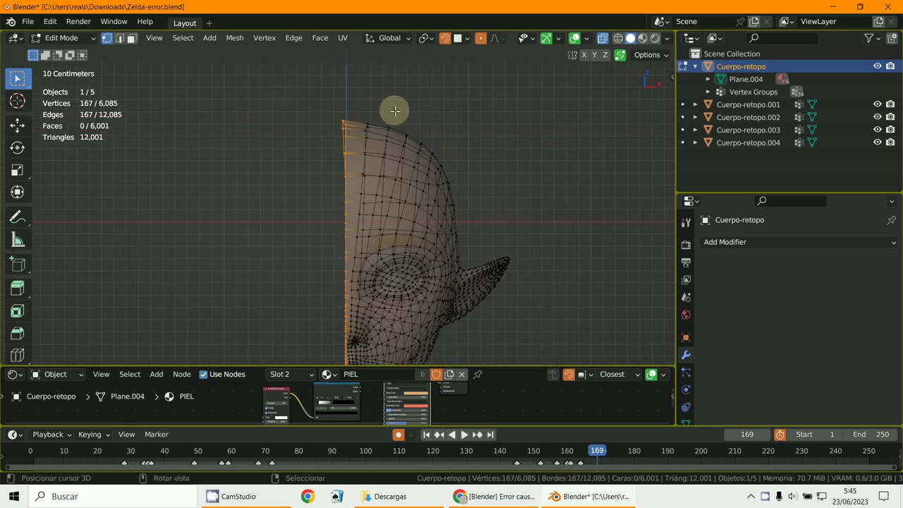
scroll(379, 141, "down", 2)
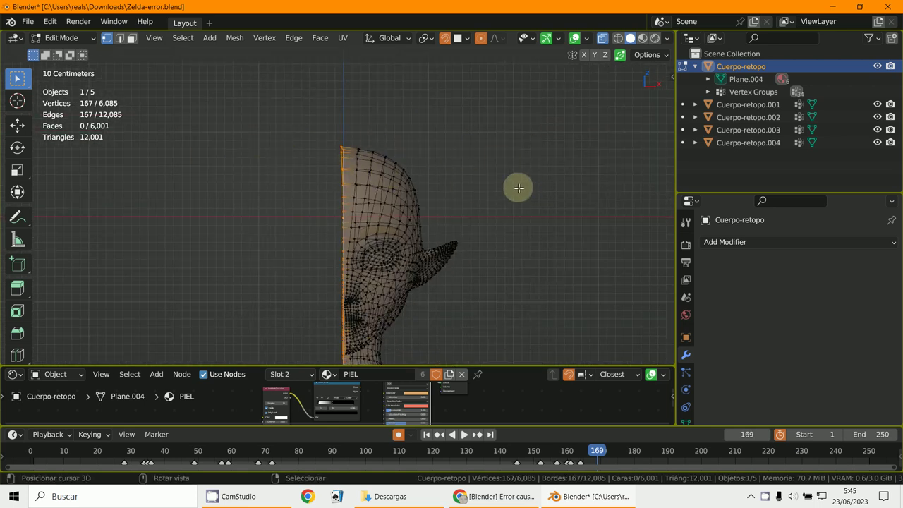
key("s")
key("x")
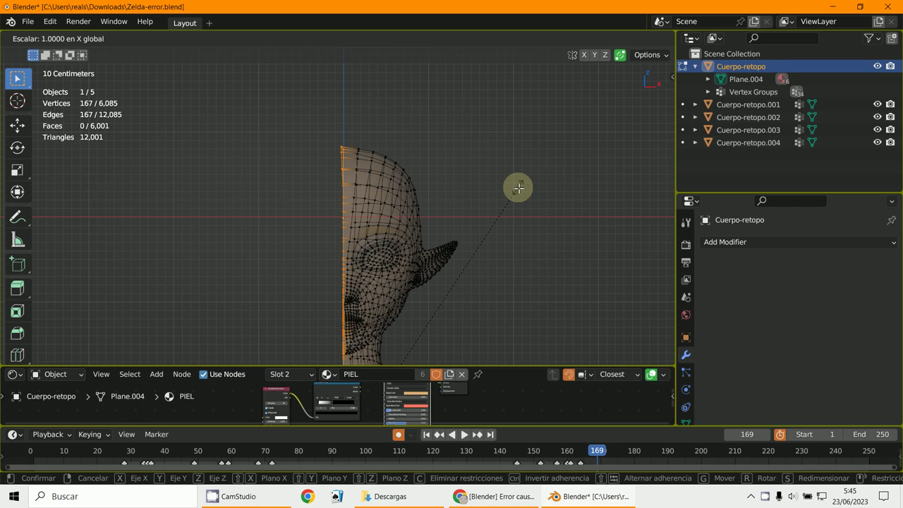
key("Return")
- Move the flattened border loop along the X axis until it lines up with the object's origin point
scroll(501, 197, "up", 10)
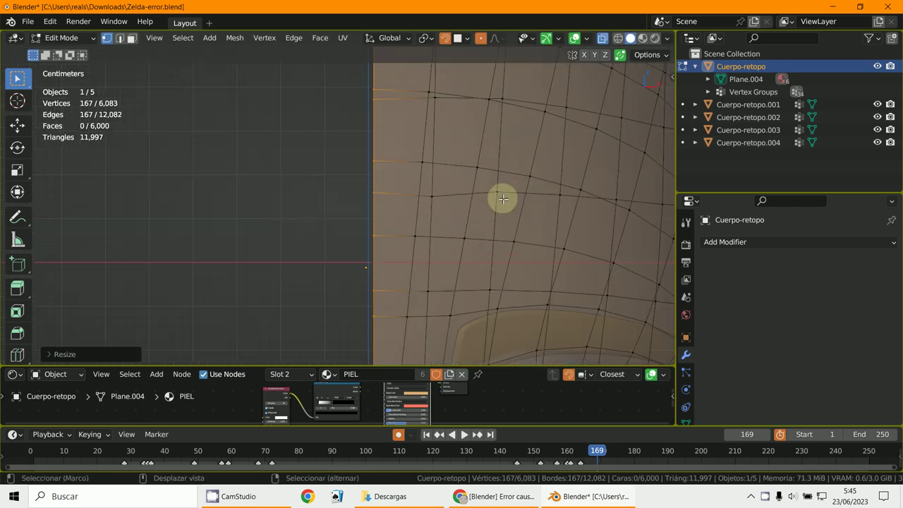
key("g")
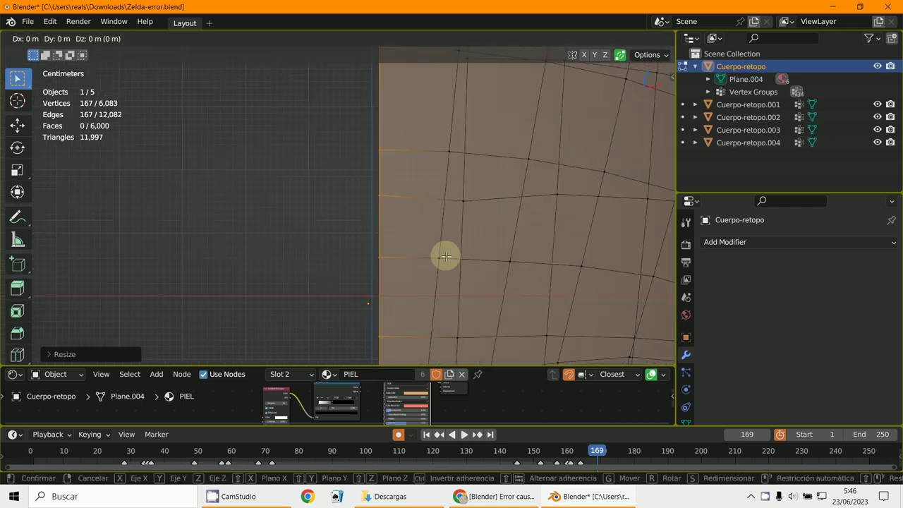
key("x")
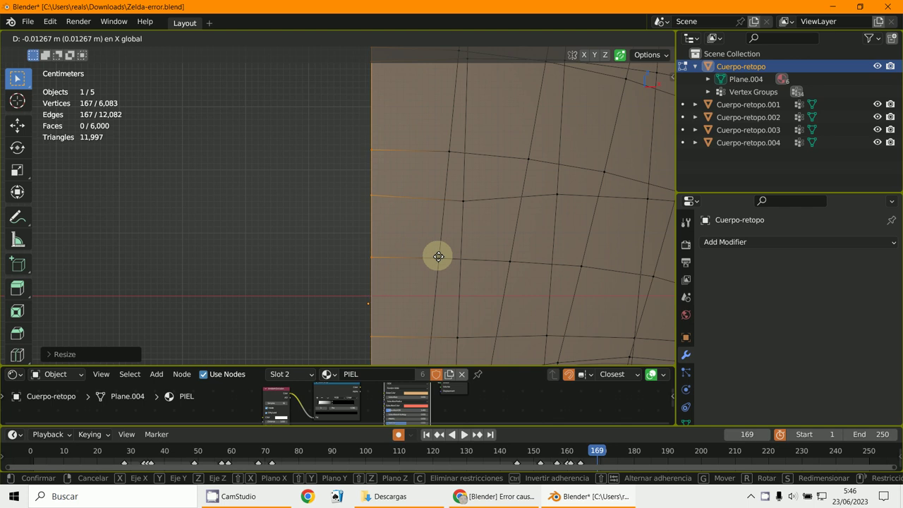
left_click(436, 256)
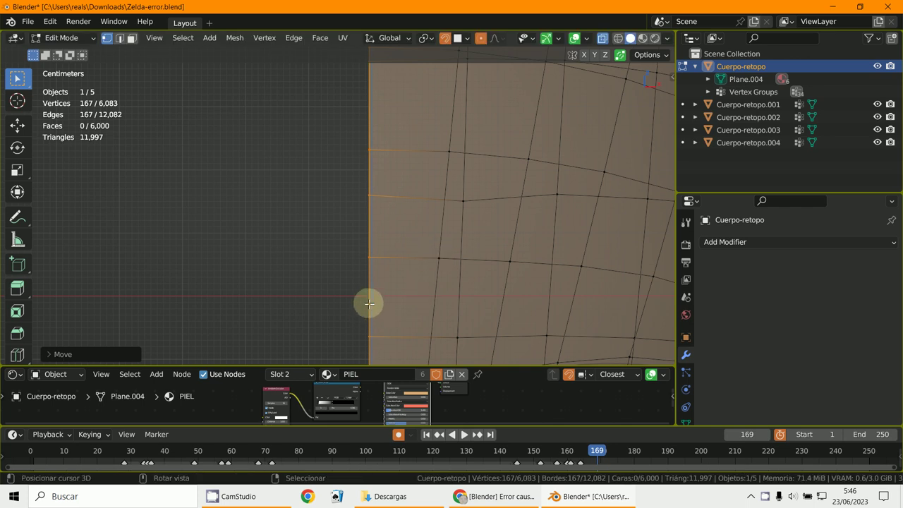
- Return to Object Mode and turn off X-ray display for the half body
scroll(369, 303, "down", 8)
middle_click_drag(369, 294, 440, 141, "shift")
scroll(413, 198, "down", 4)
scroll(440, 151, "up", 4)
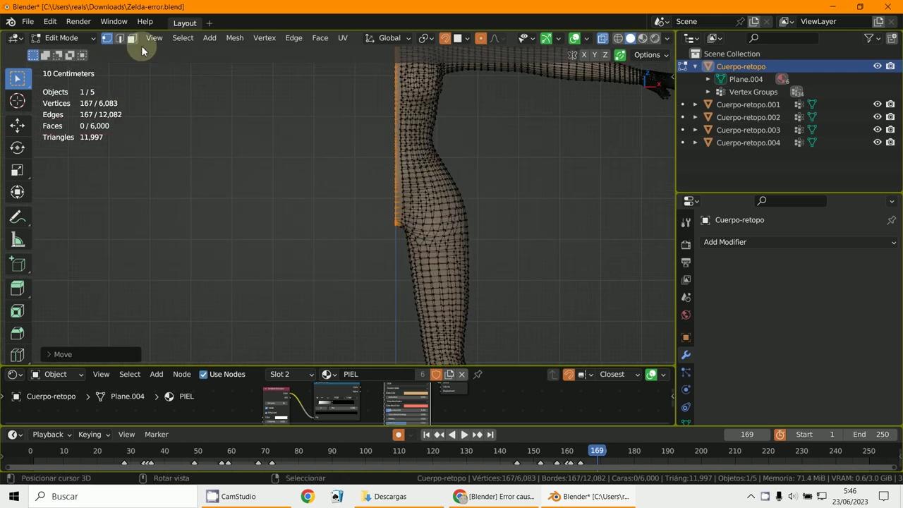
left_click(69, 36)
left_click(68, 50)
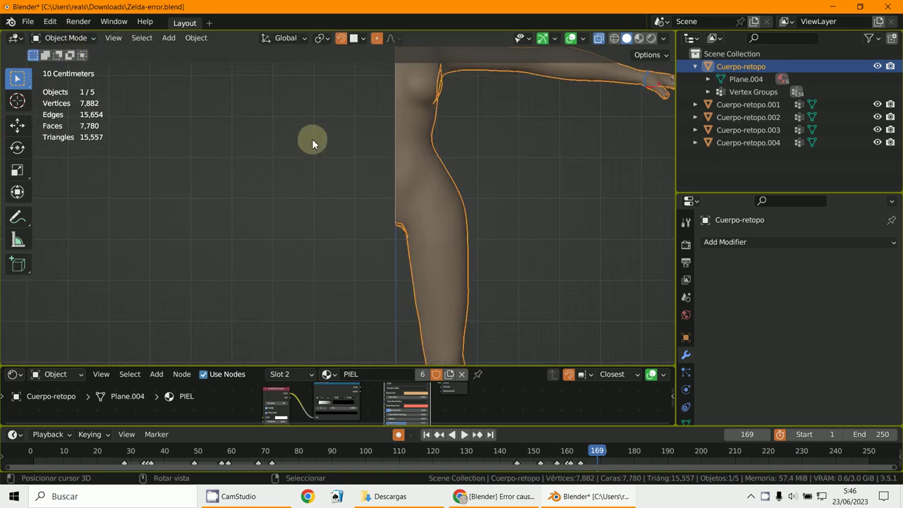
scroll(412, 245, "down", 3)
scroll(413, 243, "up", 2)
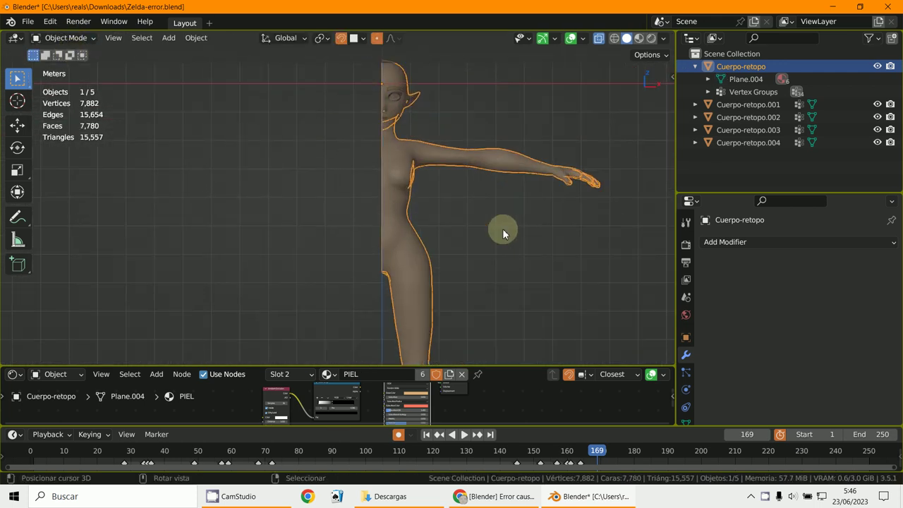
left_click(597, 39)
- Add a Mirror modifier on the X axis to the Cuerpo-retopo body
left_click(727, 242)
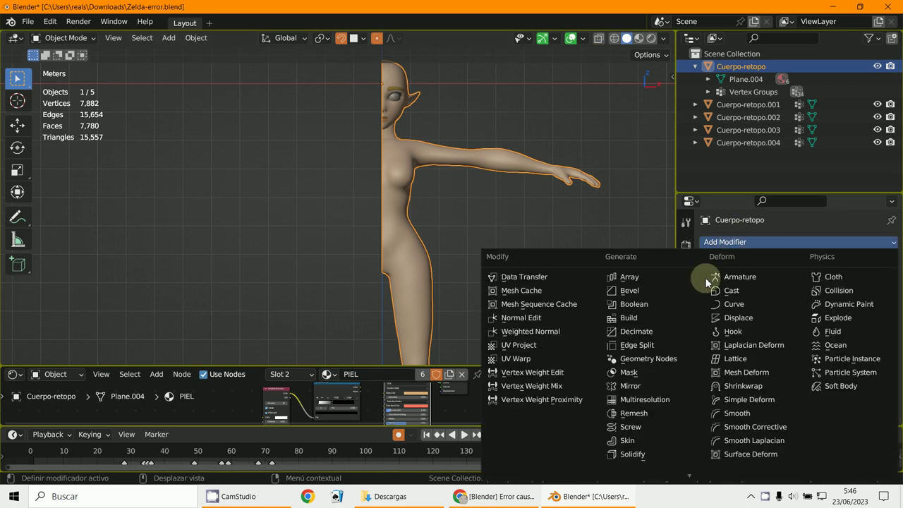
left_click(637, 370)
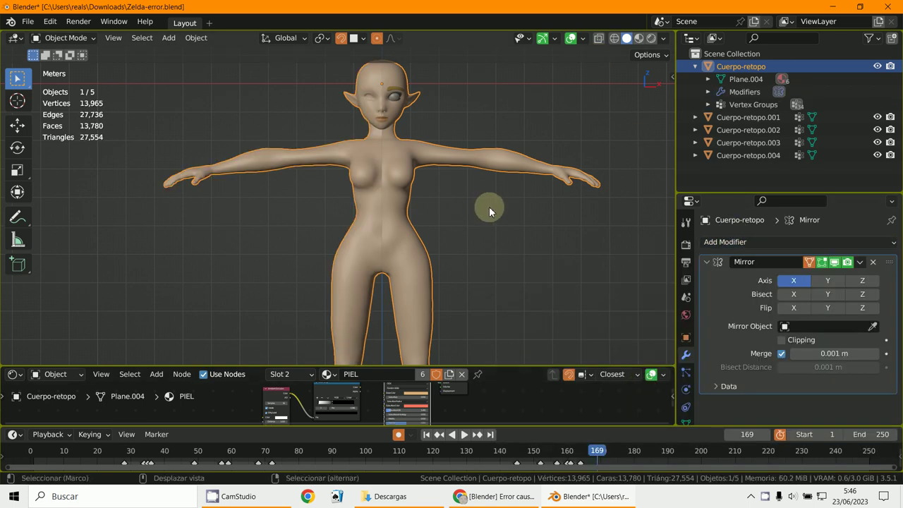
scroll(469, 186, "up", 4)
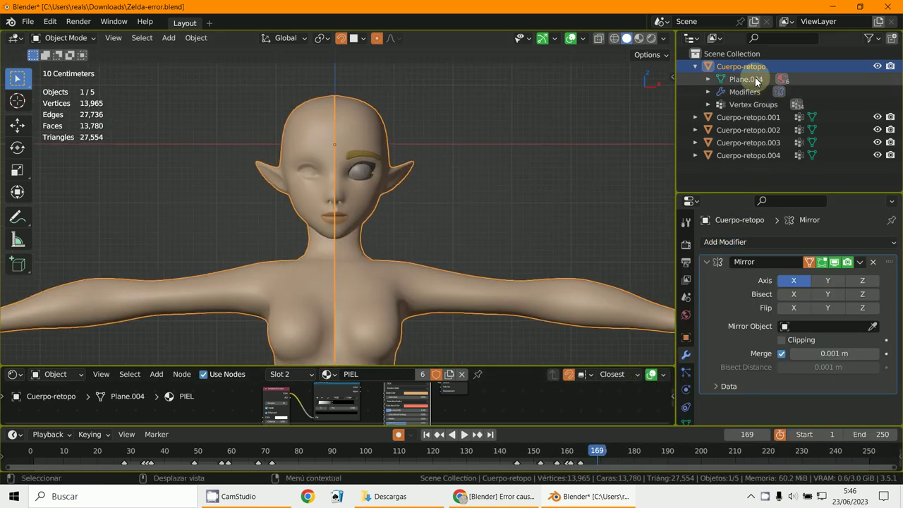
- Add a Mirror modifier on the X axis to the iris object Cuerpo-retopo.001
left_click(742, 119)
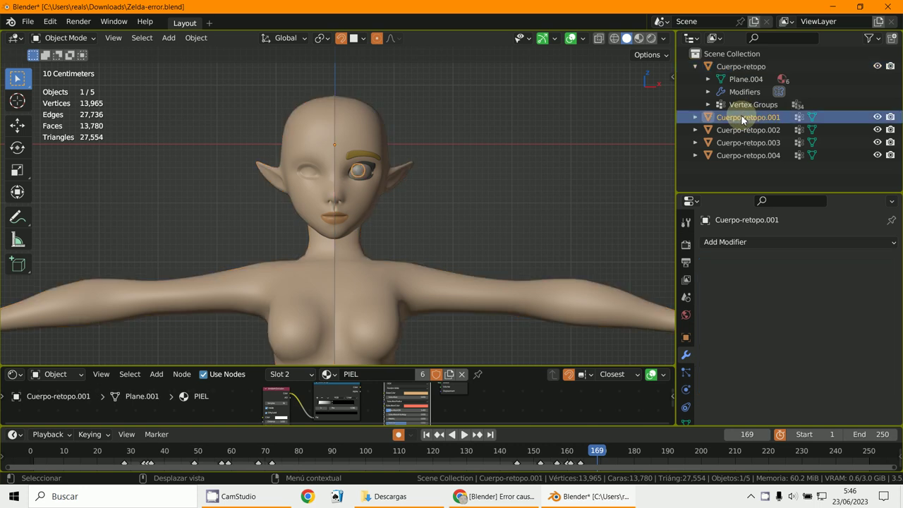
left_click(738, 244)
left_click(639, 378)
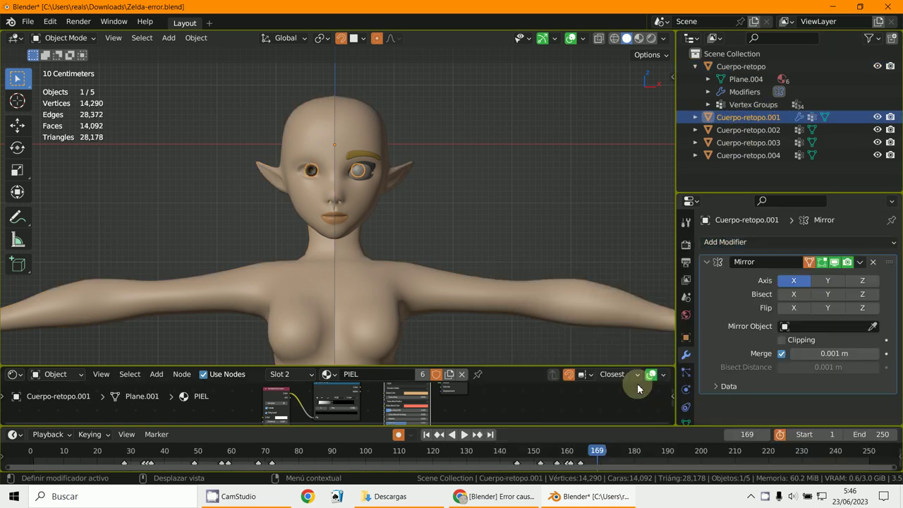
- Add a Mirror modifier on the X axis to the eyeball object Cuerpo-retopo.002
left_click(757, 132)
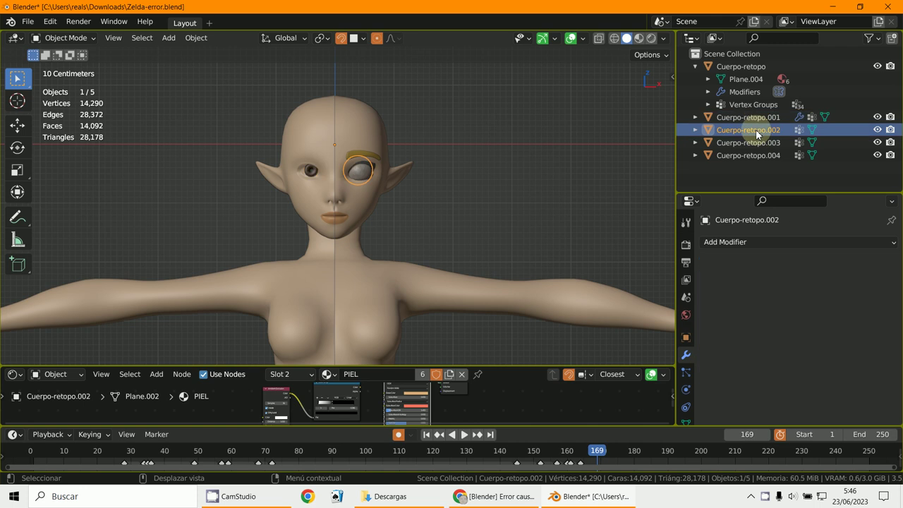
left_click(734, 243)
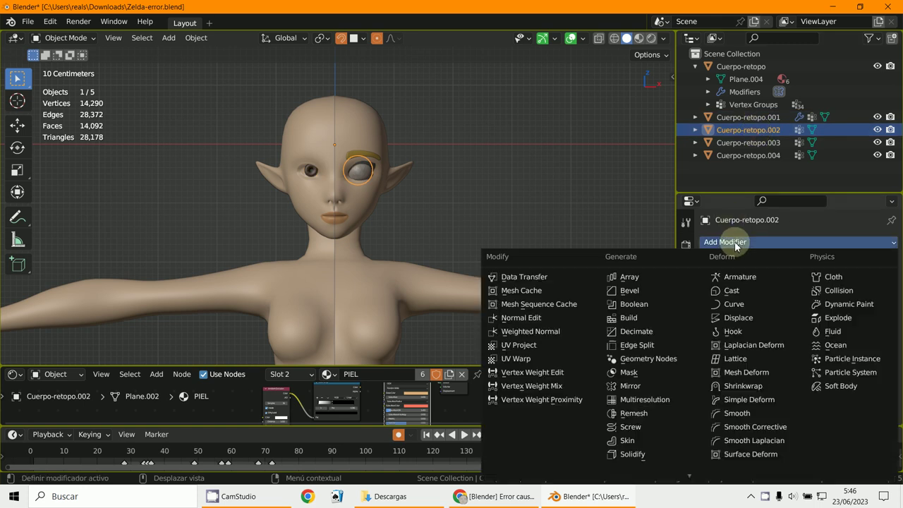
left_click(630, 386)
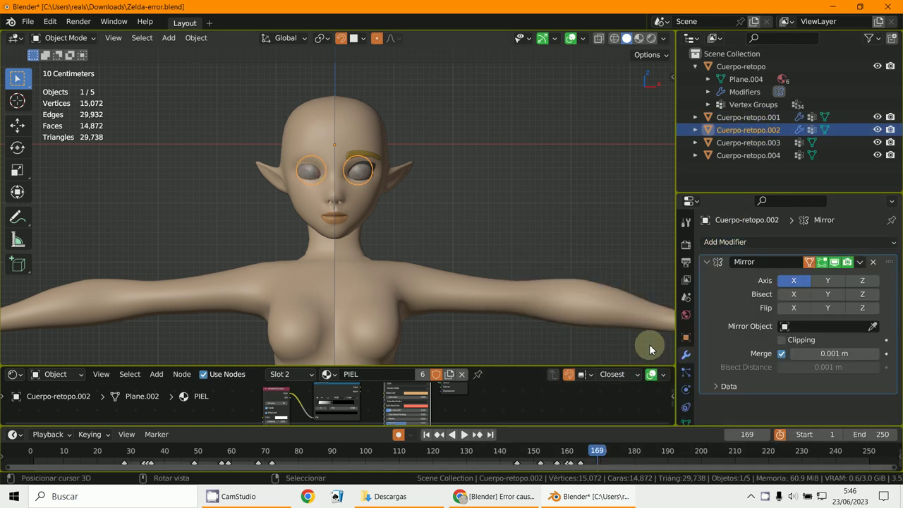
- Add a Mirror modifier on the X axis to the eyelash object Cuerpo-retopo.003
left_click(751, 146)
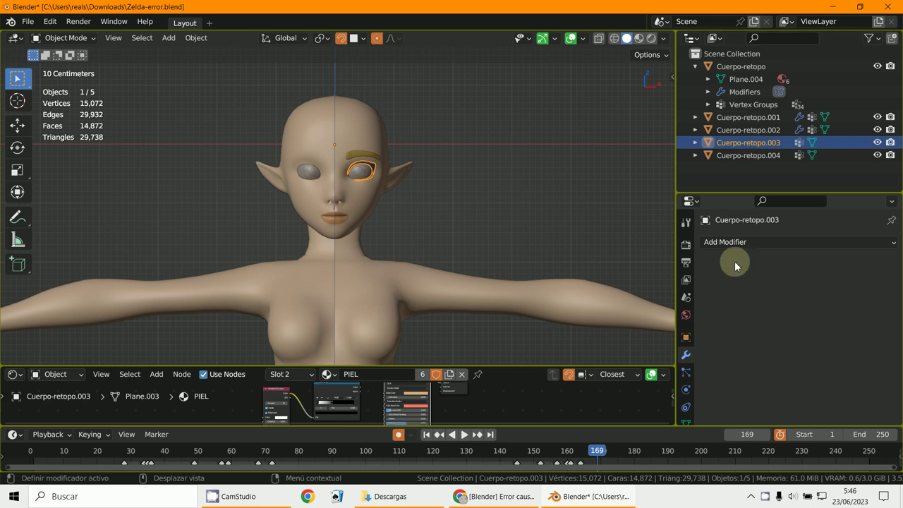
left_click(733, 242)
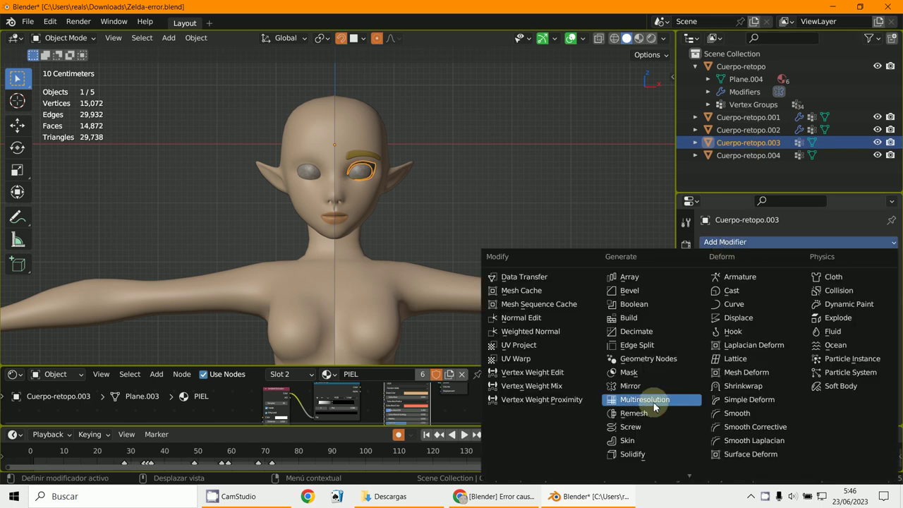
left_click(631, 386)
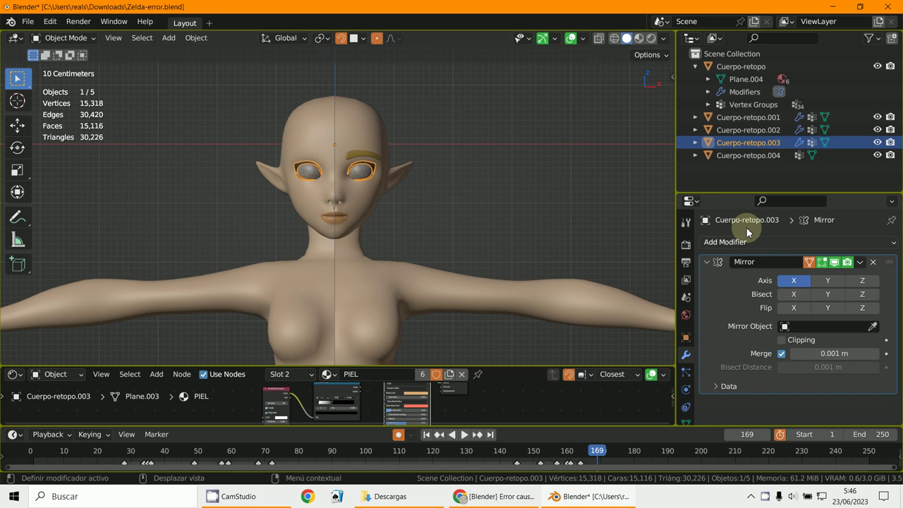
- Add a Mirror modifier on the X axis to the eyebrow object Cuerpo-retopo.004
left_click(755, 155)
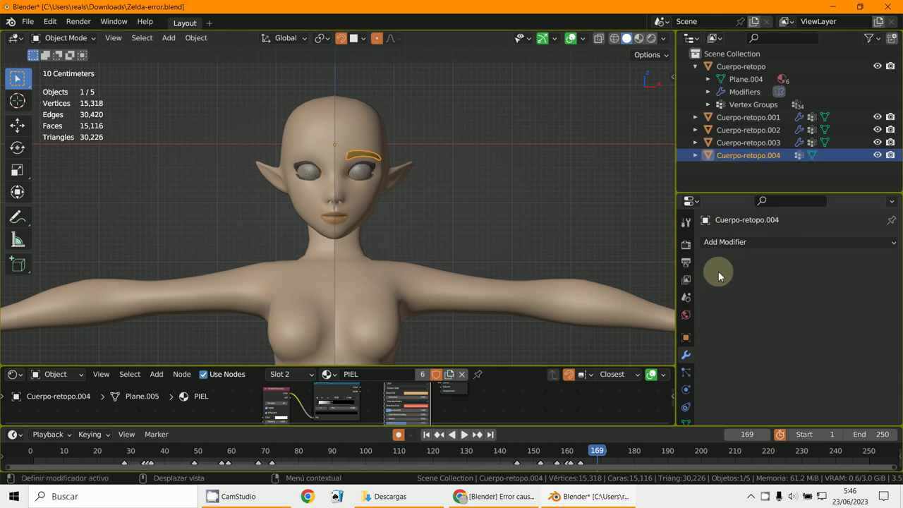
left_click(727, 243)
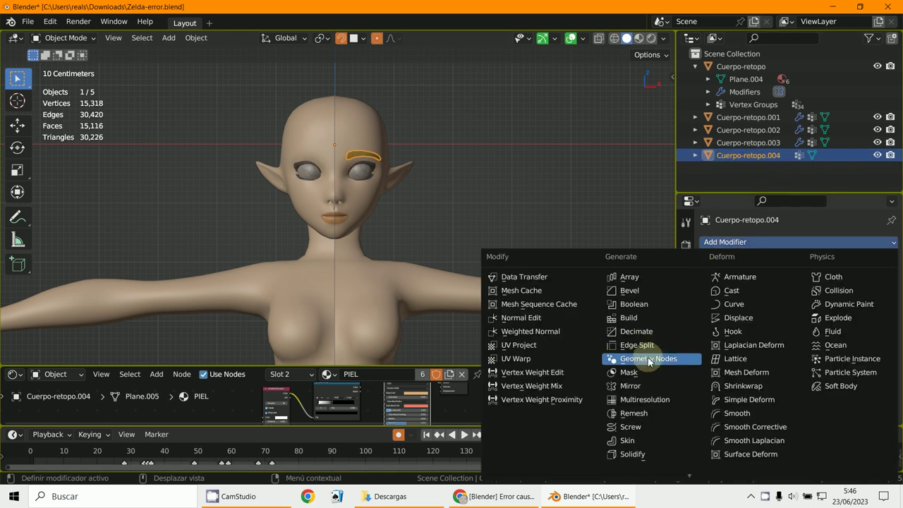
left_click(646, 384)
scroll(449, 168, "up", 6)
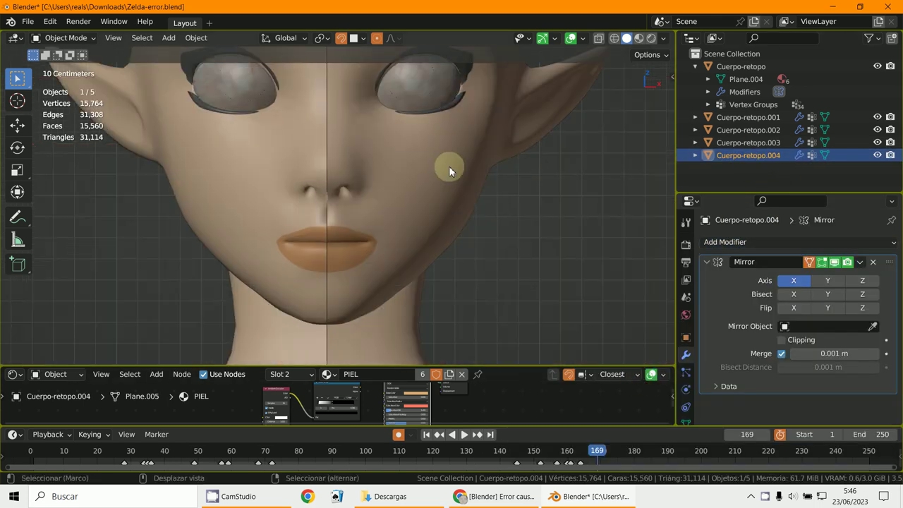
scroll(432, 242, "down", 3)
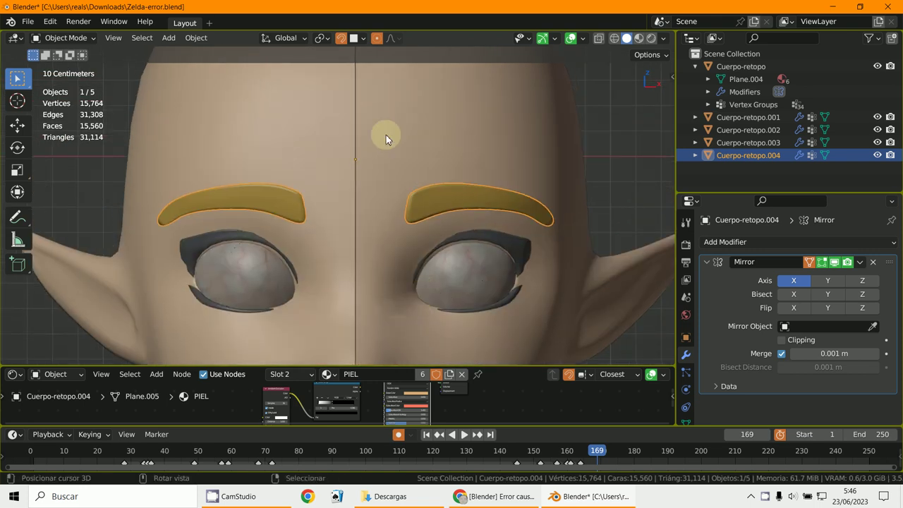
- Enter Edit Mode on the Cuerpo-retopo body and enable Clipping in its Mirror modifier
left_click(386, 138)
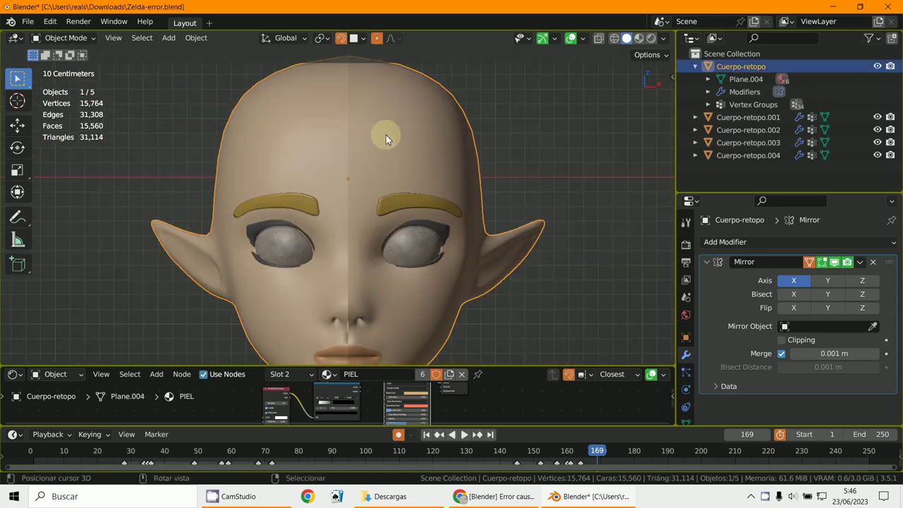
left_click(59, 37)
left_click(56, 66)
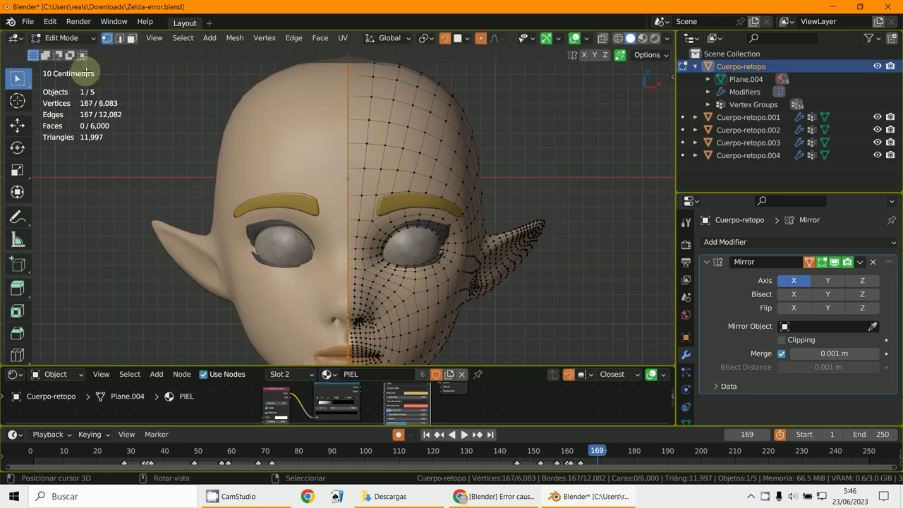
left_click(784, 339)
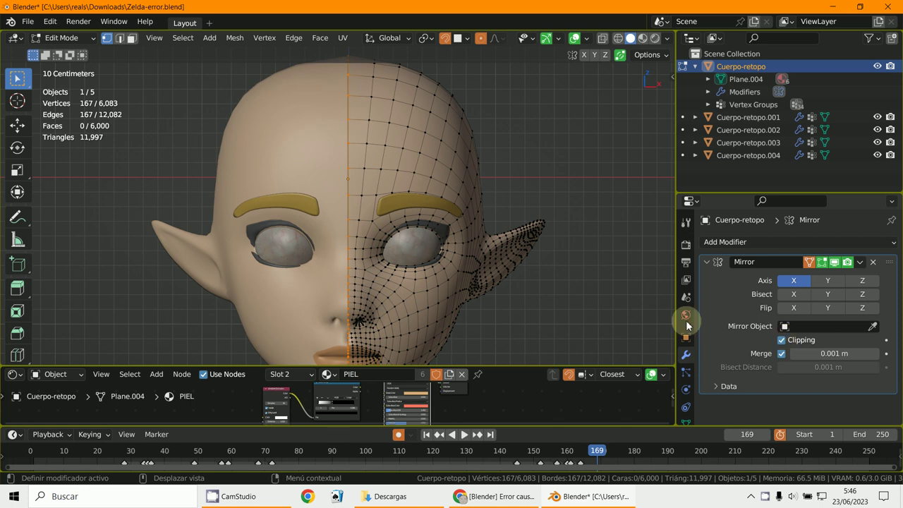
- Move the selected centre-edge vertices of the body along the X axis so they clip to the mirror plane
scroll(351, 153, "up", 7)
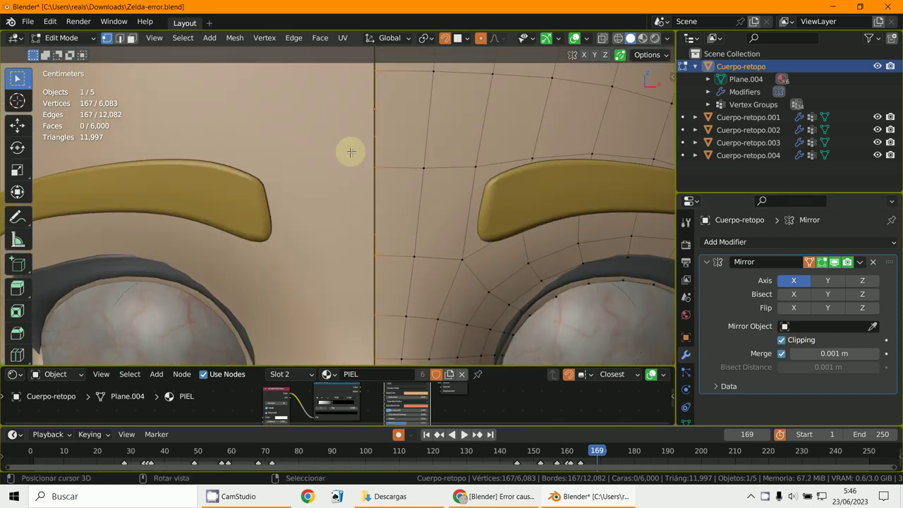
key("g")
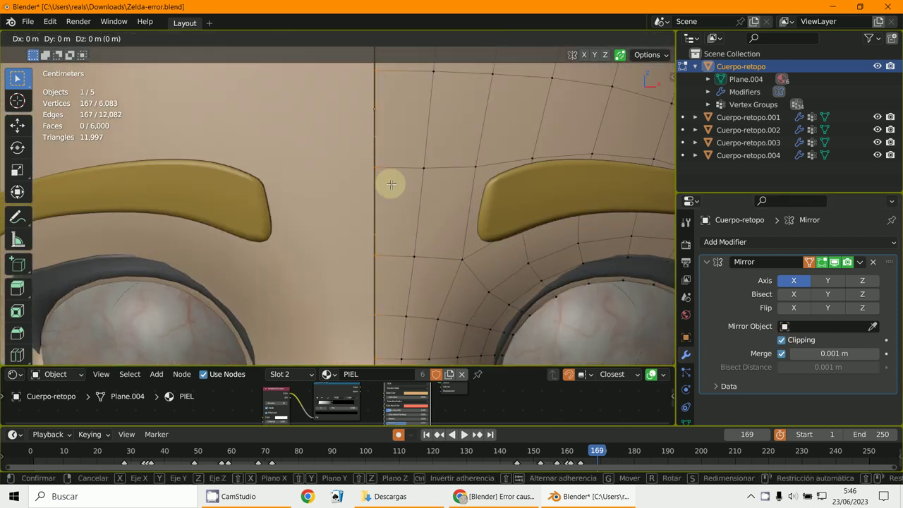
key("x")
left_click(391, 184)
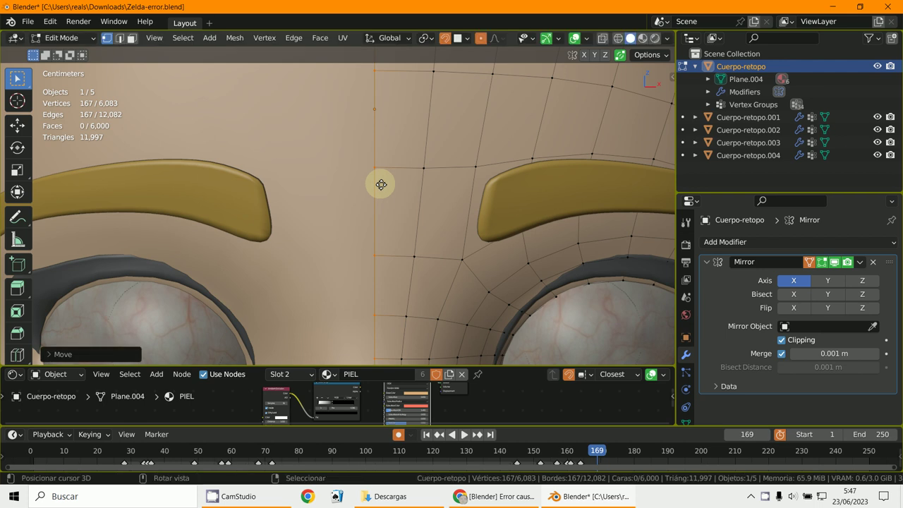
- Examine the centre seam of the mirrored body from the face down to the base of the neck
scroll(391, 184, "down", 6)
middle_click_drag(387, 276, 397, 202, "shift")
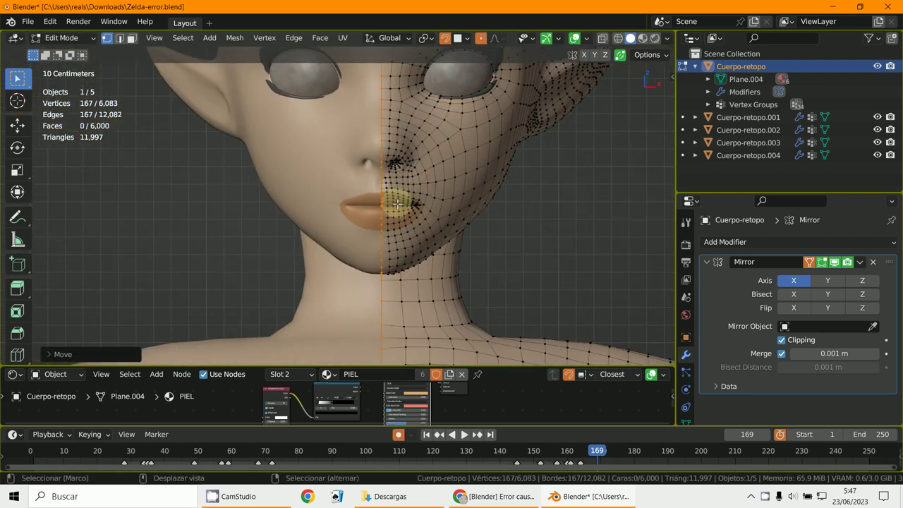
middle_click_drag(393, 256, 395, 211, "shift")
scroll(388, 185, "up", 2)
left_click(388, 186)
scroll(402, 195, "up", 3)
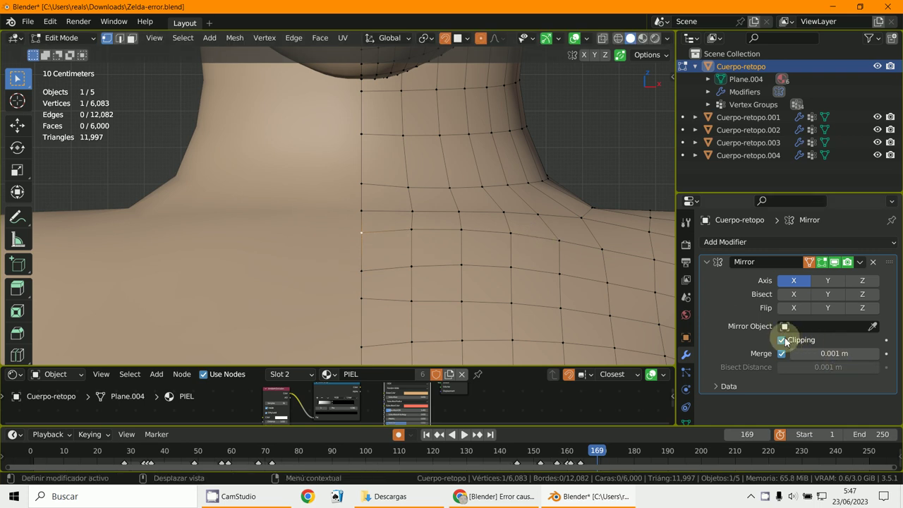
scroll(393, 238, "down", 2)
- Slide the row of edges at the back of the neck base slightly upward along the mesh
scroll(393, 238, "down", 4)
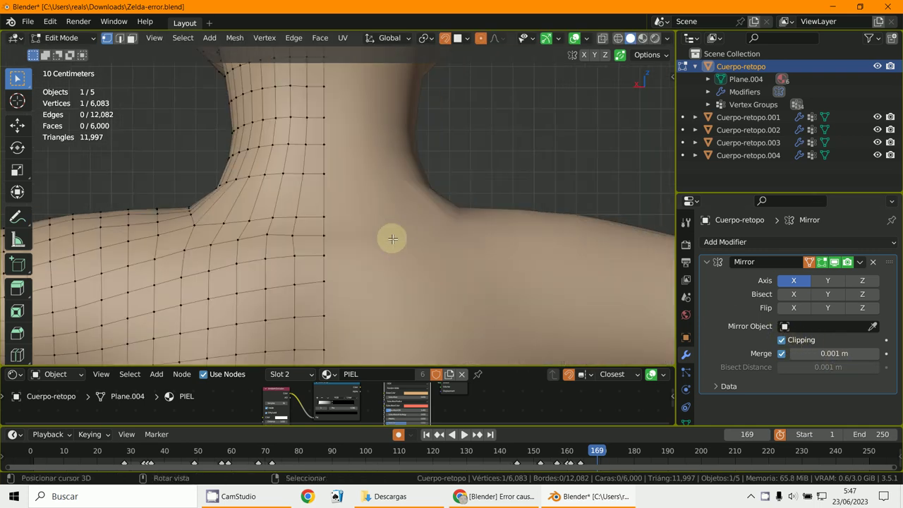
middle_click_drag(389, 235, 428, 250, "shift")
scroll(428, 249, "up", 4)
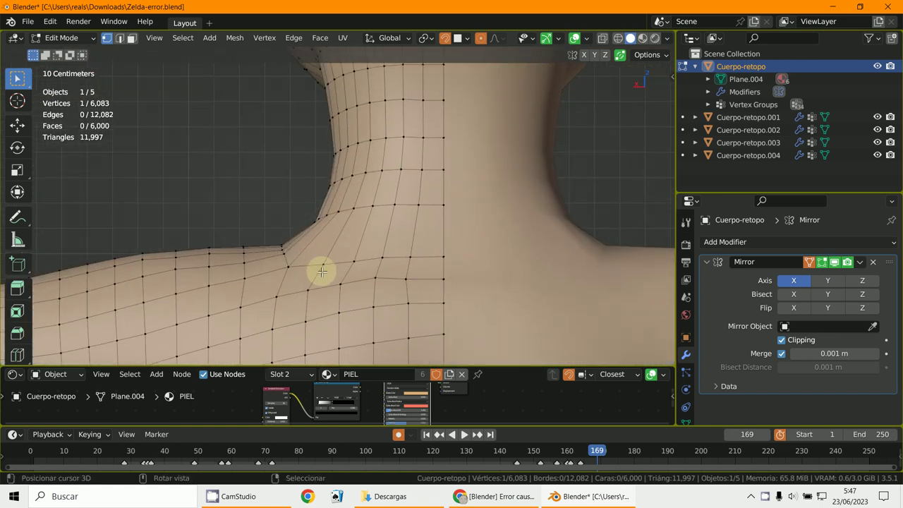
left_click(288, 266)
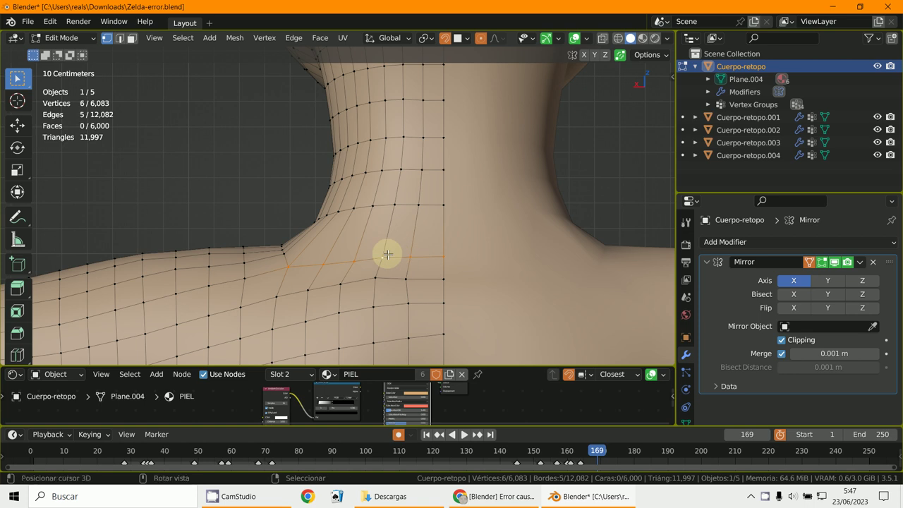
key("g")
key("g")
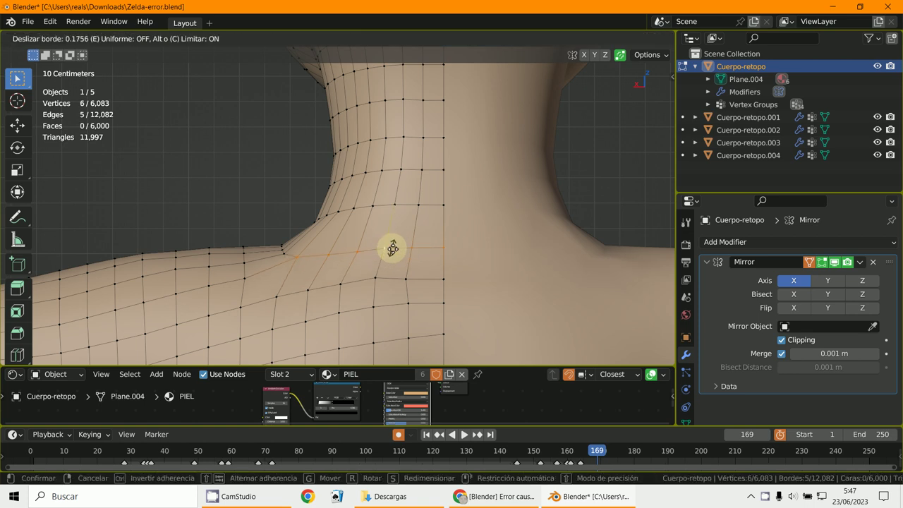
left_click(393, 248)
- Move the shoulder-side end vertex of that neck edge row slightly up toward the neck
scroll(332, 258, "up", 5)
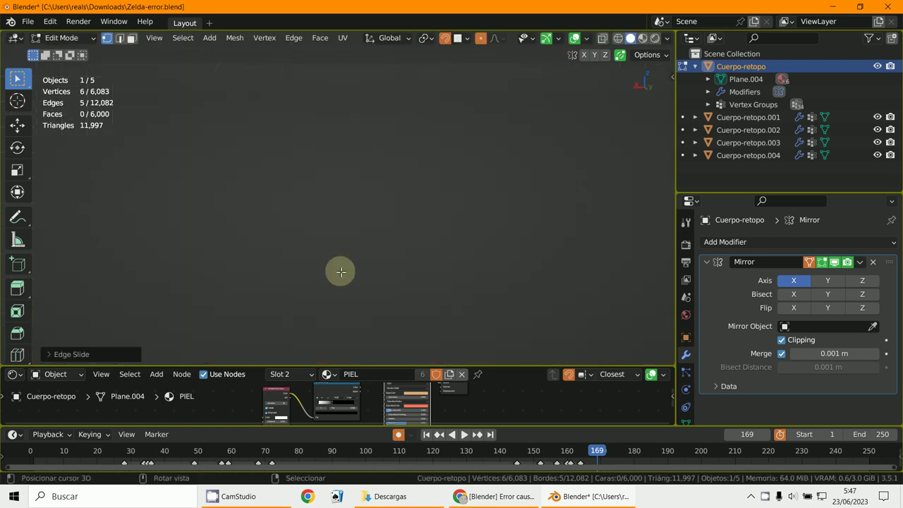
scroll(341, 271, "down", 3)
middle_click_drag(338, 268, 394, 267)
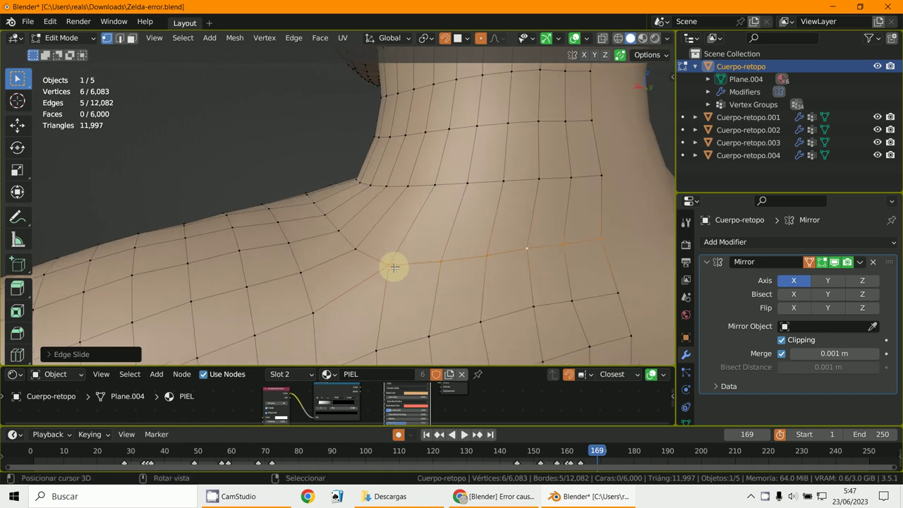
left_click(389, 266)
key("g")
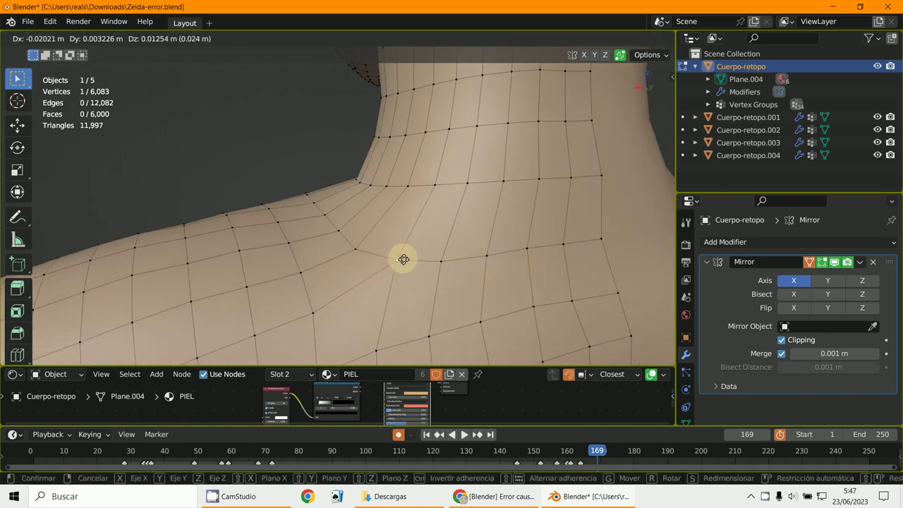
left_click(405, 255)
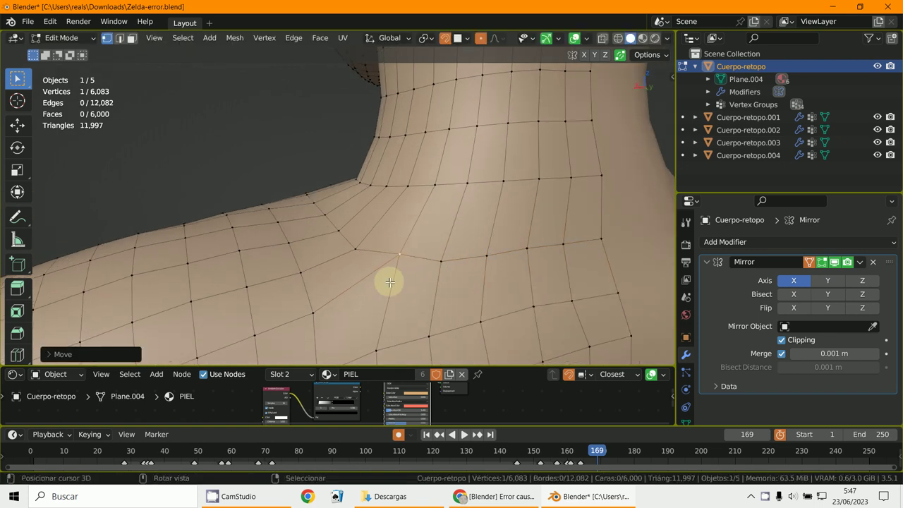
- Examine the adjusted neck from behind and the mirrored eyes, eyebrows and face in front view
scroll(385, 303, "down", 3)
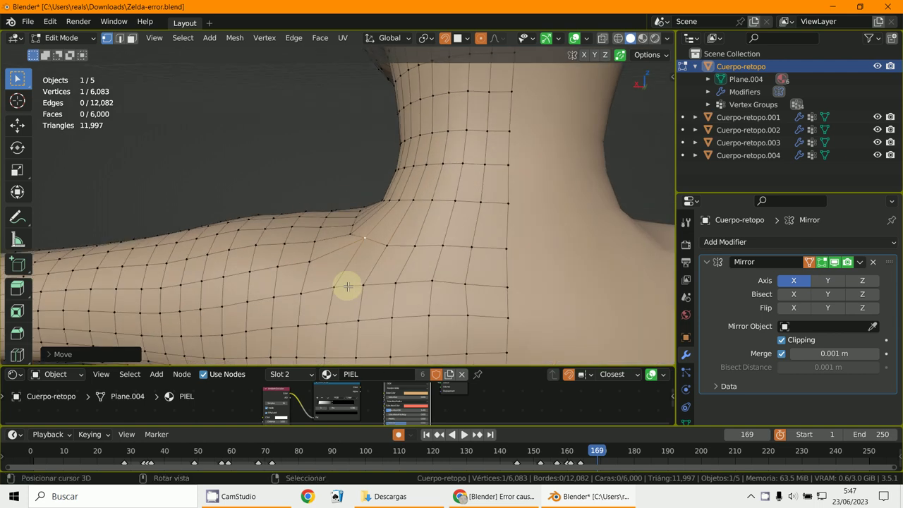
scroll(430, 279, "down", 2)
middle_click_drag(428, 275, 449, 337)
key("KP_1")
scroll(417, 277, "up", 3)
scroll(448, 337, "up", 3)
scroll(490, 100, "down", 3)
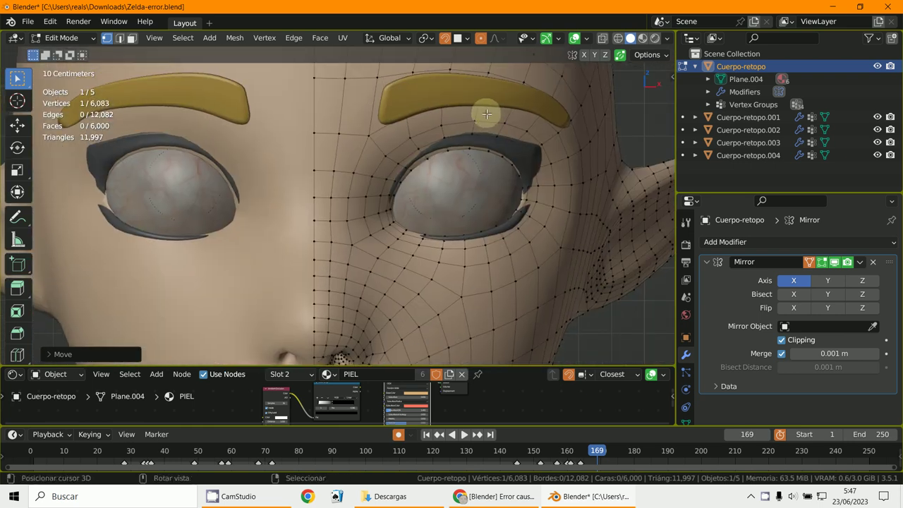
scroll(466, 136, "down", 2, "shift")
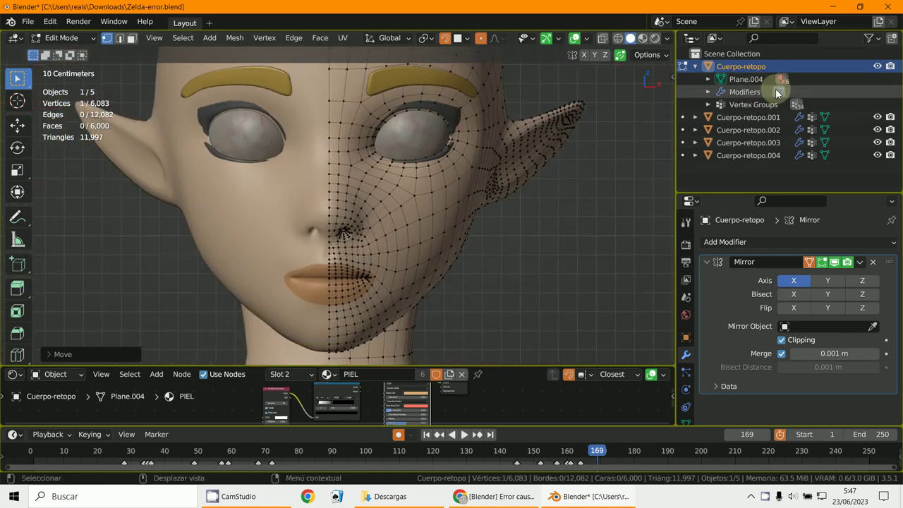
scroll(550, 185, "up", 2)
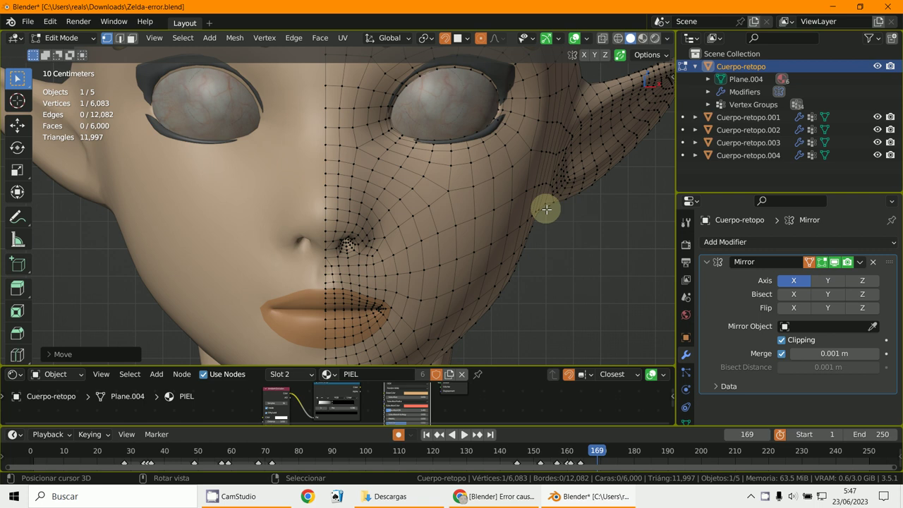
scroll(532, 217, "down", 3)
scroll(522, 233, "up", 4)
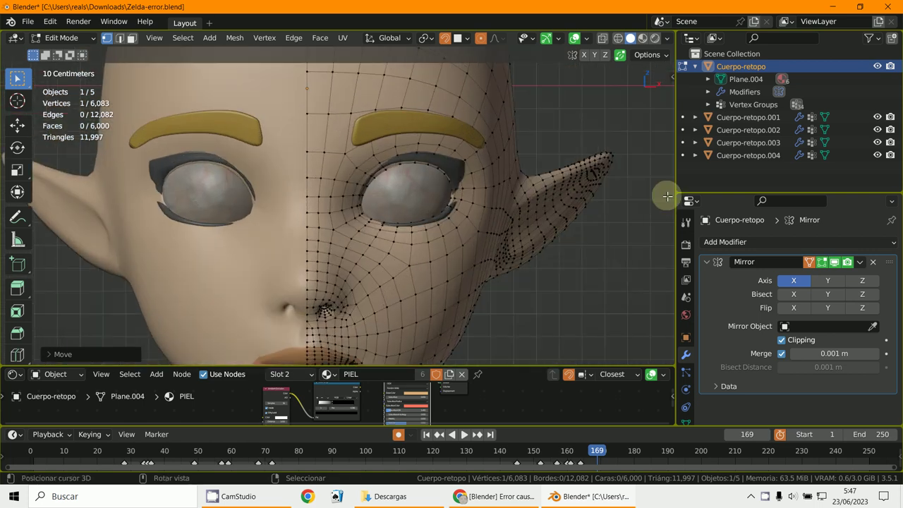
- Select the iris object Cuerpo-retopo.001 and try to move it in a view from above
left_click(776, 117)
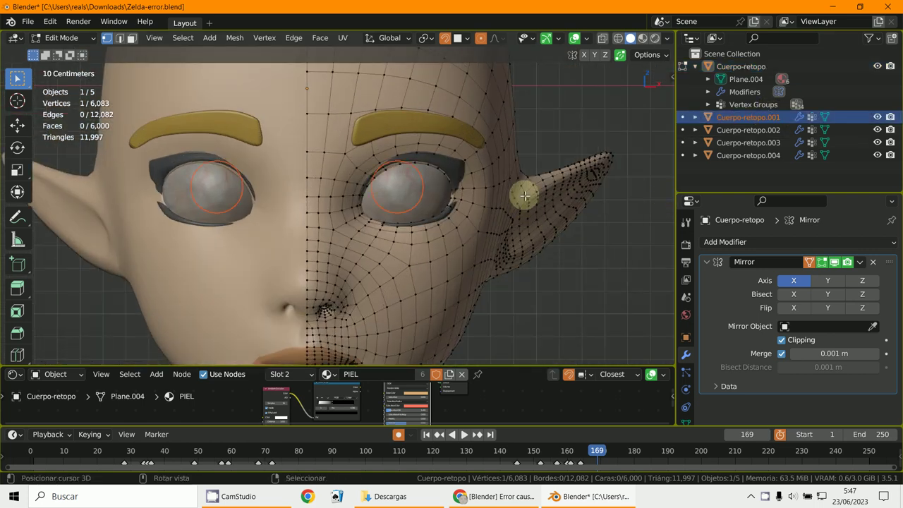
middle_click_drag(526, 191, 466, 366)
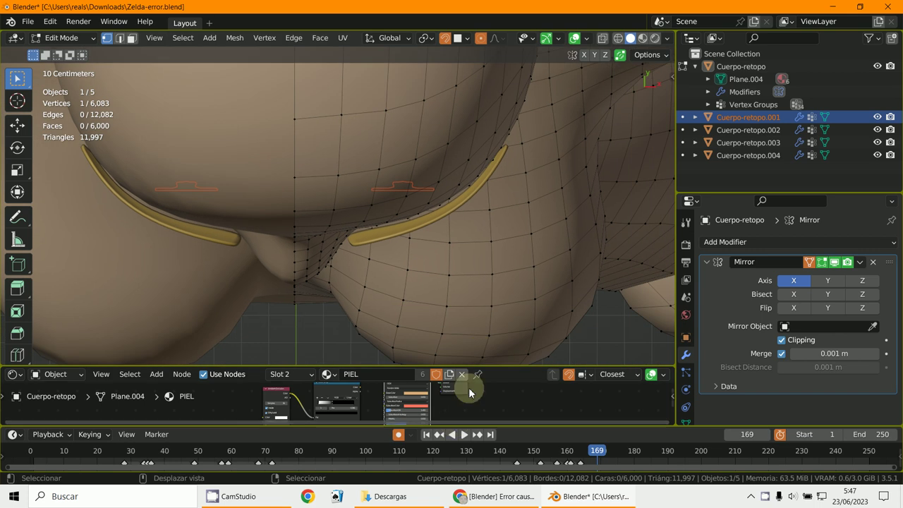
key("g")
left_click(450, 270)
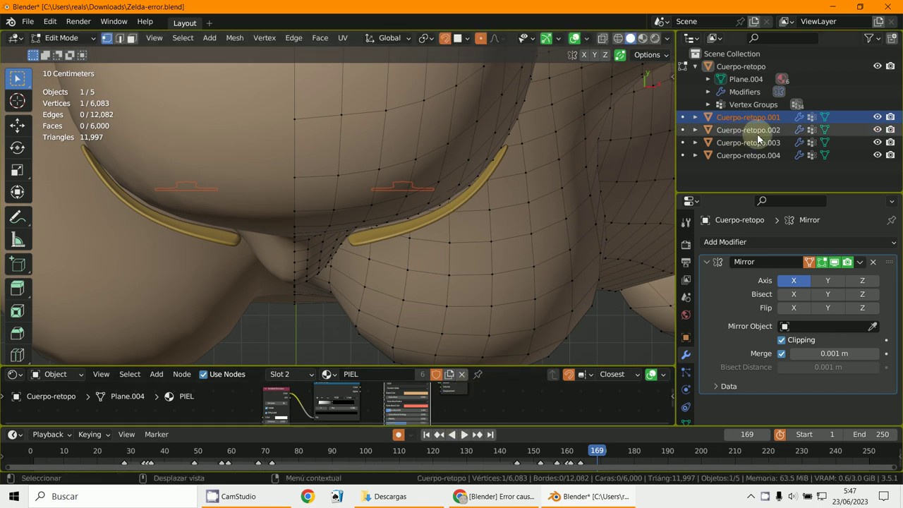
- Show the item transform values, return to Object Mode, and re-enter Edit Mode with Cuerpo-retopo.001 included
key("n")
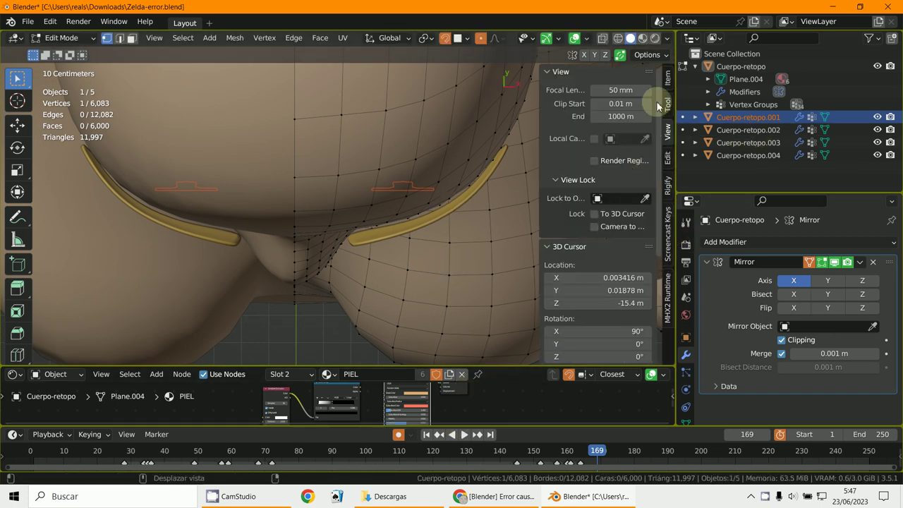
left_click(666, 77)
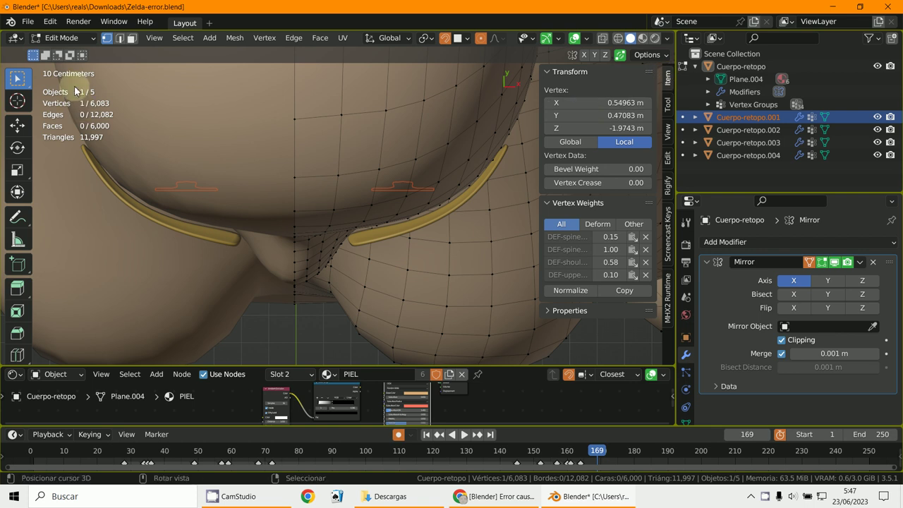
left_click(61, 38)
left_click(60, 53)
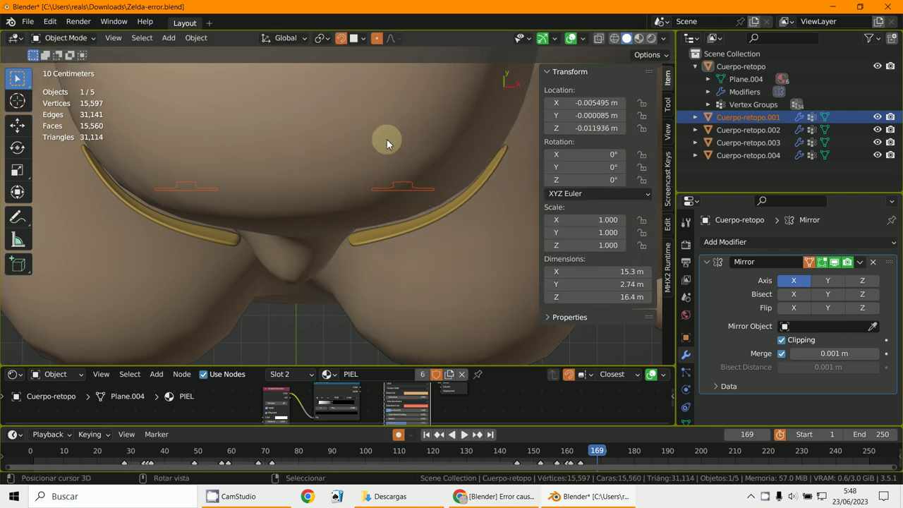
left_click(60, 38)
left_click(68, 67)
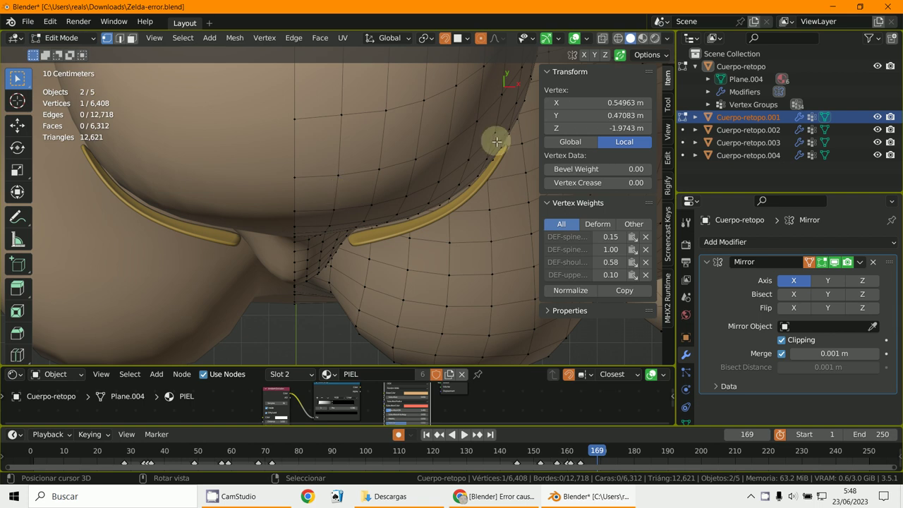
- Turn on X-ray and select the entire linked iris mesh of Cuerpo-retopo.001
left_click(602, 40)
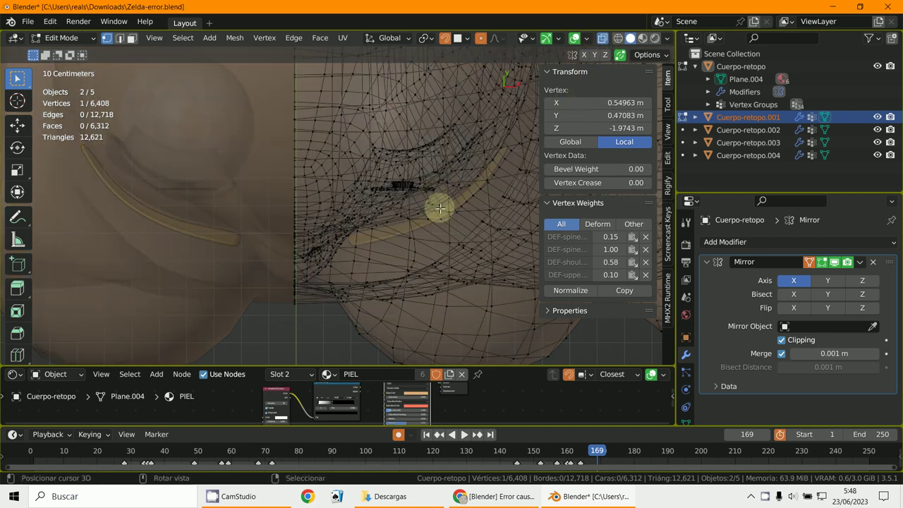
key("alt+a")
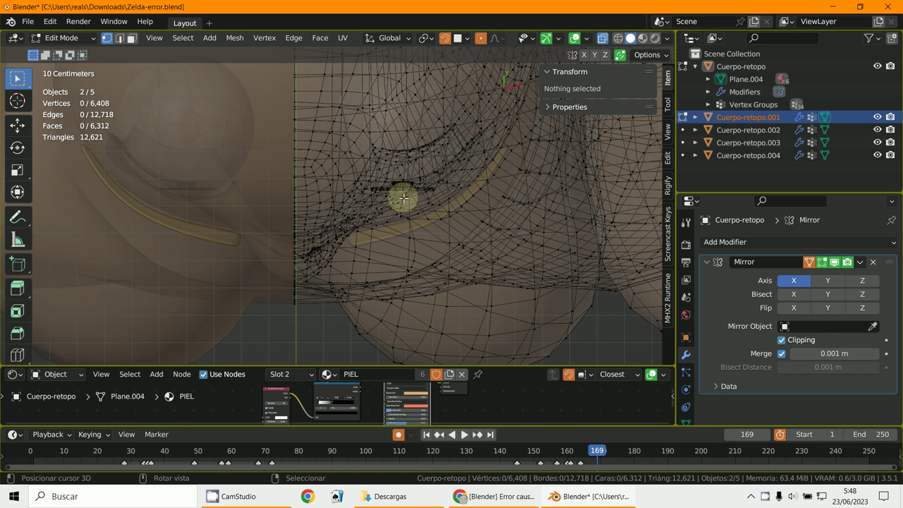
key("a")
key("alt+a")
left_click(426, 192)
key("KP_Decimal")
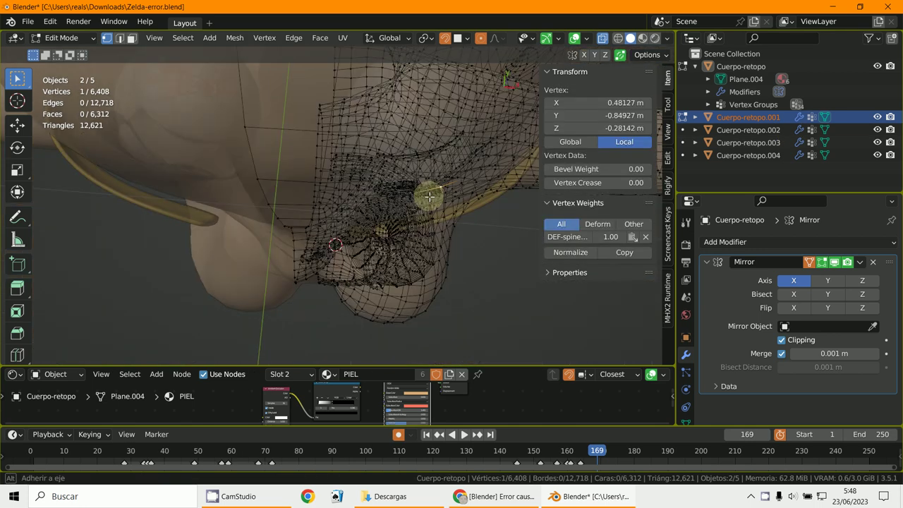
middle_click_drag(365, 159, 344, 168)
left_click(368, 178)
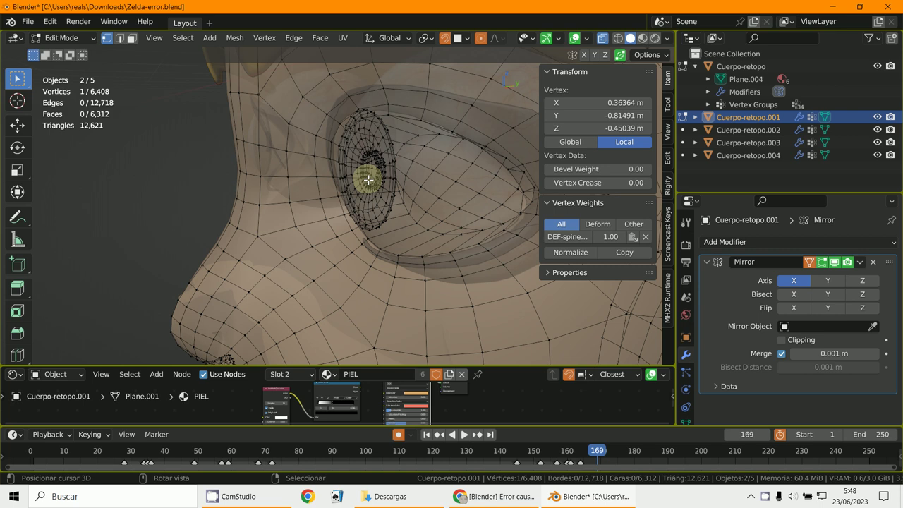
key("ctrl+l")
middle_click_drag(368, 180, 407, 208)
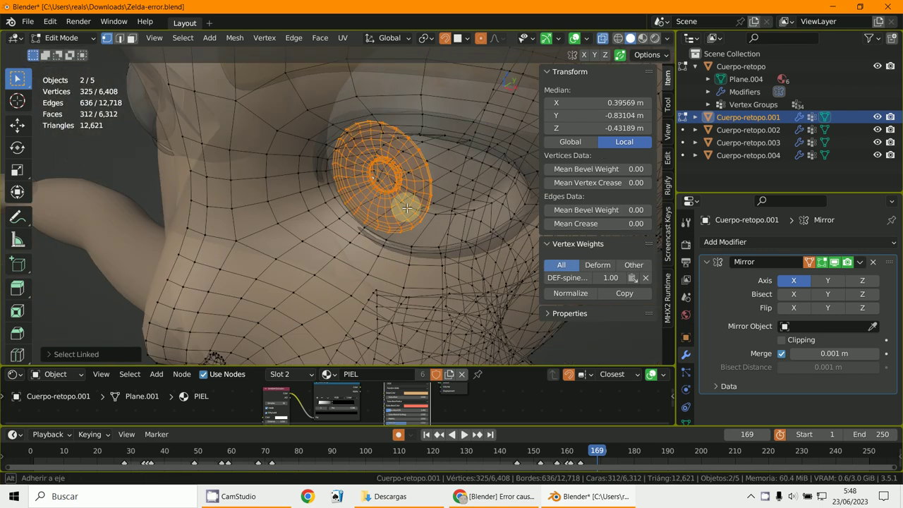
- Turn off X-ray and move the selected iris forward along global Y by about 0.02 m, out of the eyeball
left_click(602, 38)
middle_click_drag(491, 189, 444, 169)
key("g")
key("y")
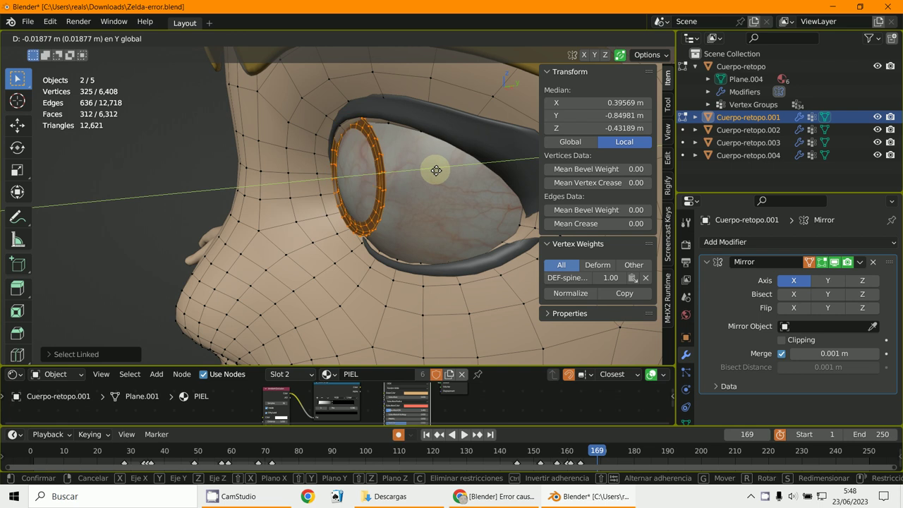
left_click(462, 187)
middle_click_drag(463, 188, 524, 173)
middle_click_drag(538, 163, 487, 175)
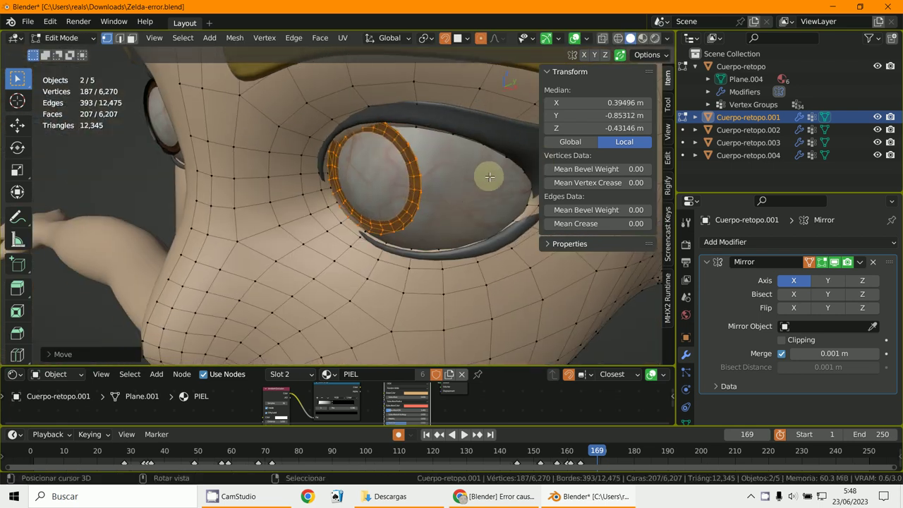
- Select Cuerpo-retopo.002, .003 and .004 one by one with X-ray on to check which face part each object is
left_click(749, 132)
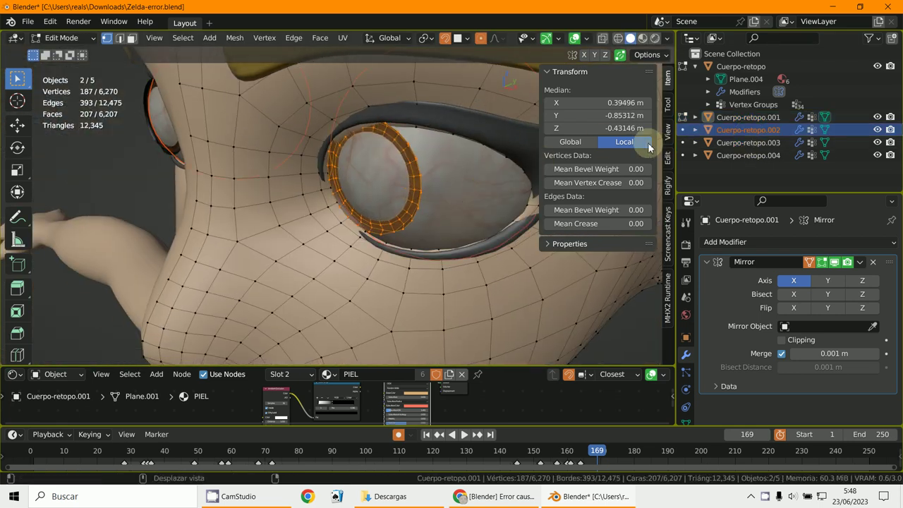
left_click(604, 38)
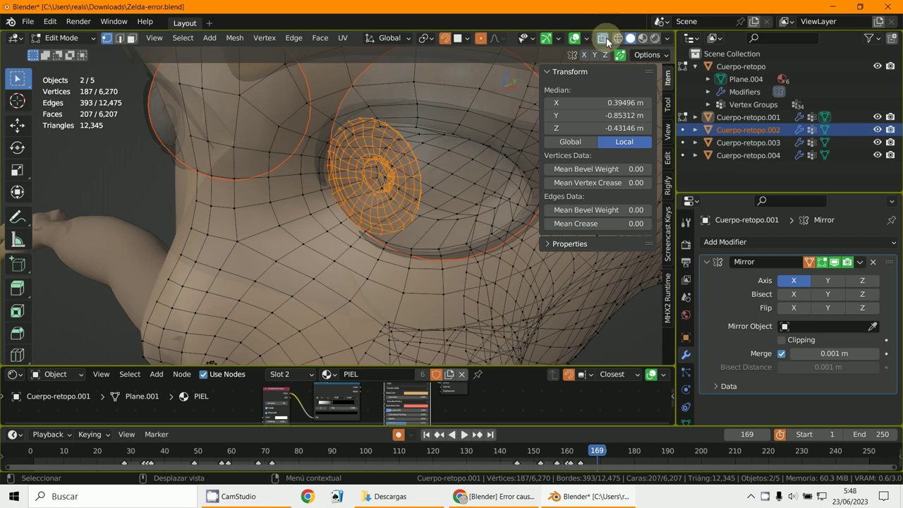
left_click(734, 143)
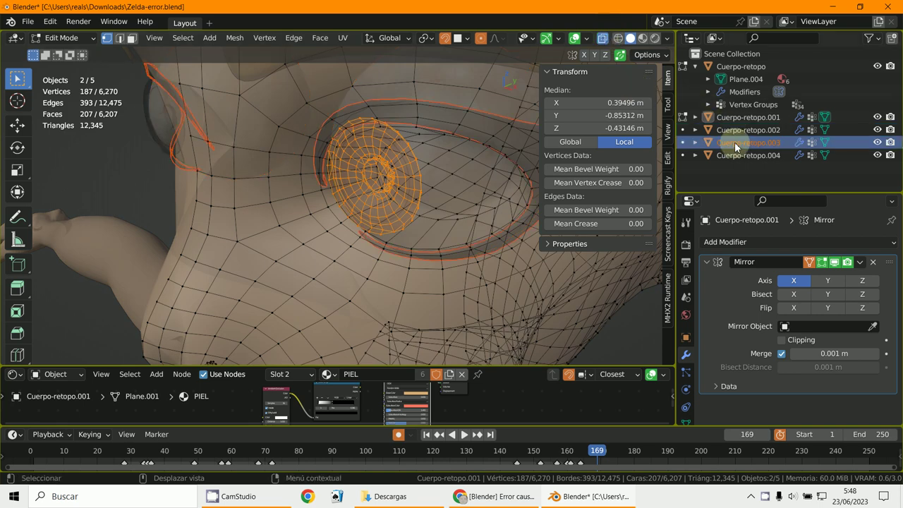
left_click(737, 152)
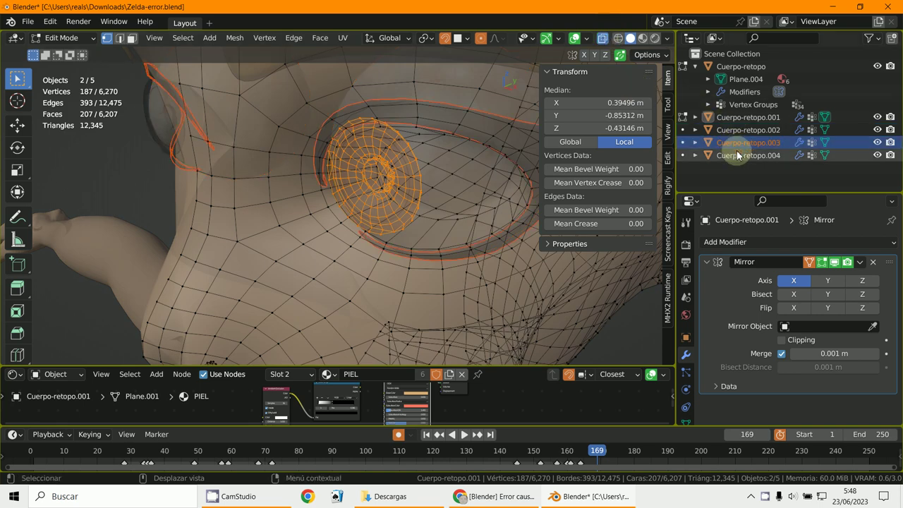
left_click(485, 148)
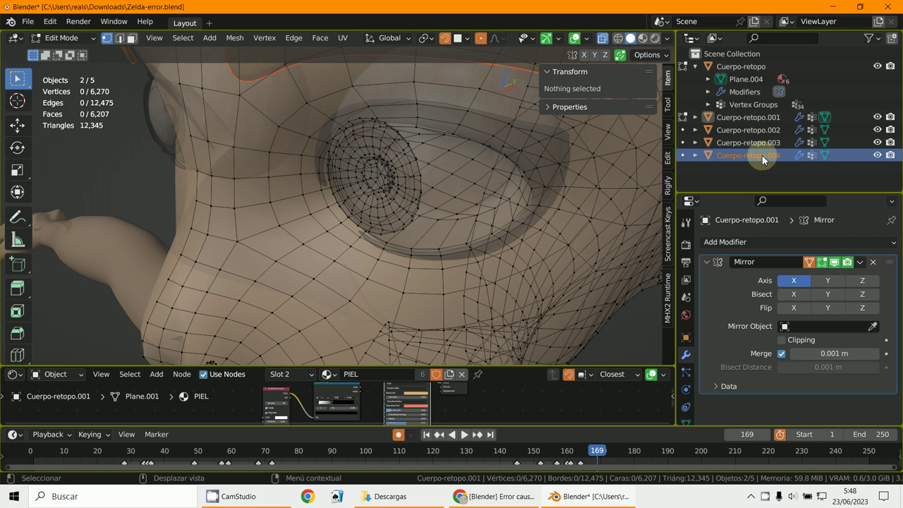
- Reselect the linked iris mesh and rotate it slightly as seen from above to follow the eyeball
middle_click_drag(548, 180, 338, 176)
left_click(347, 182)
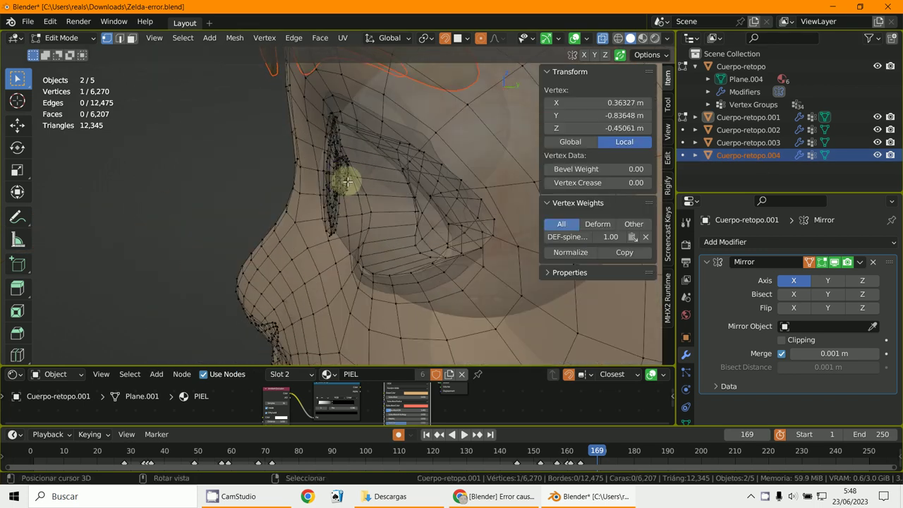
scroll(339, 182, "up", 6)
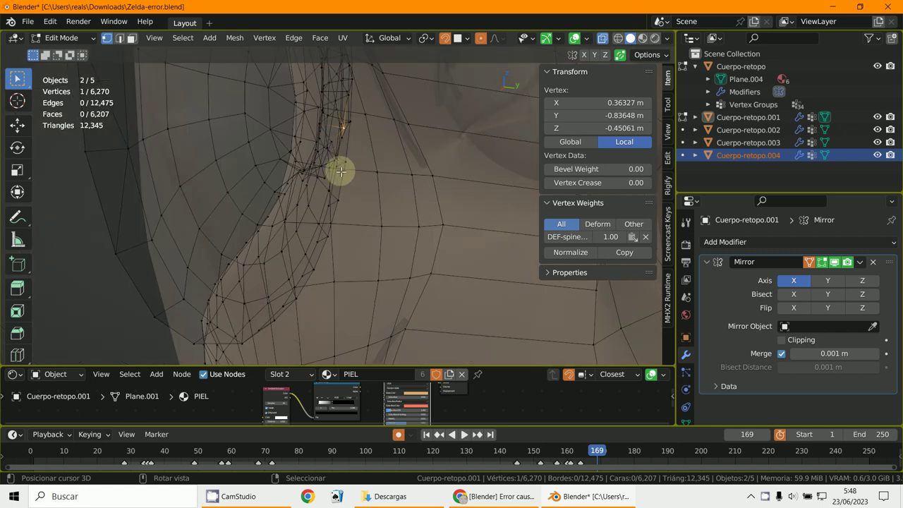
key("l")
key("KP_1")
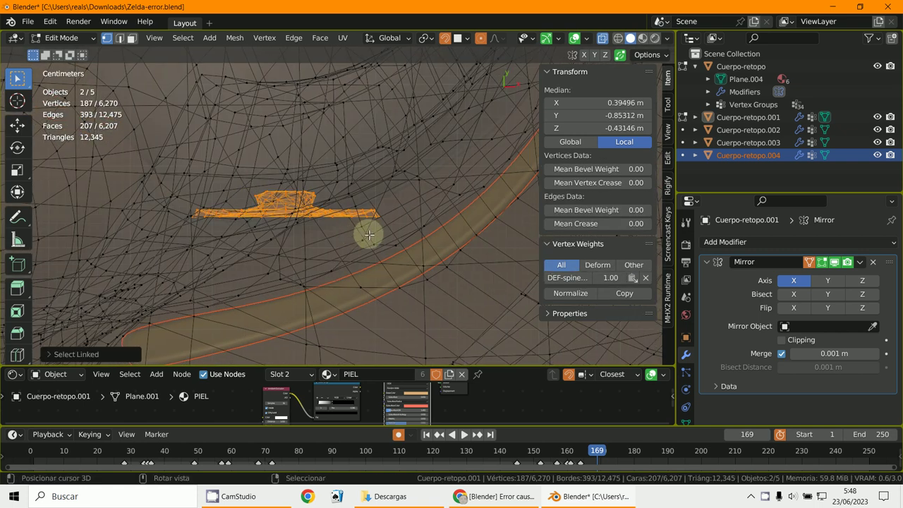
key("r")
left_click(383, 216)
middle_click_drag(383, 216, 323, 129)
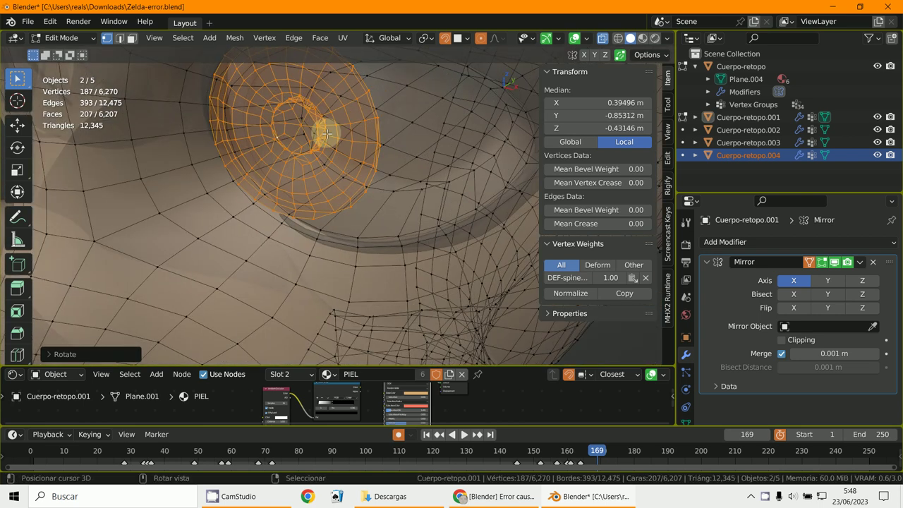
- Turn off X-ray and move the iris sideways over the eyeball to about X 0.416, Y -0.856, Z -0.439 m
left_click(605, 38)
scroll(423, 135, "down", 3)
mouse_move(423, 135)
middle_mouse_down()
mouse_move(448, 137)
mouse_move(373, 180)
middle_mouse_up()
key("g")
left_click(417, 181)
key("g")
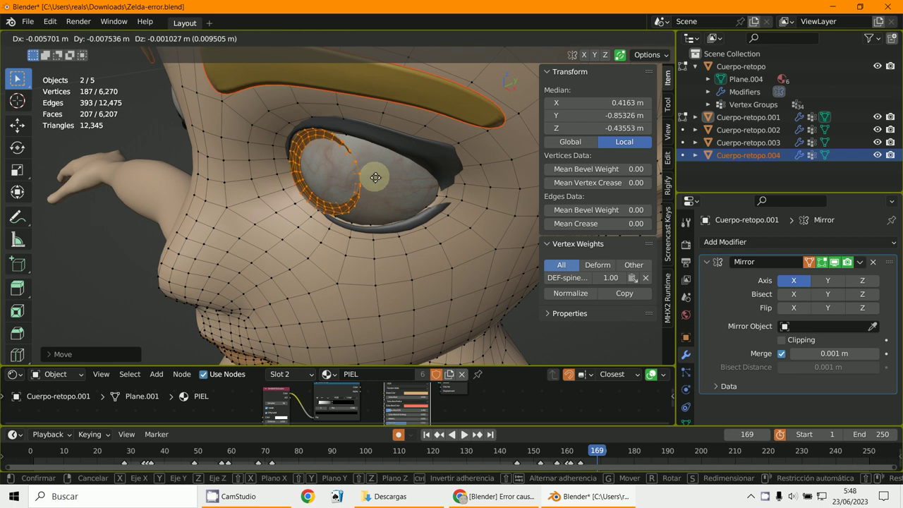
left_click(374, 179)
middle_click_drag(374, 178, 287, 135)
scroll(288, 135, "up", 6)
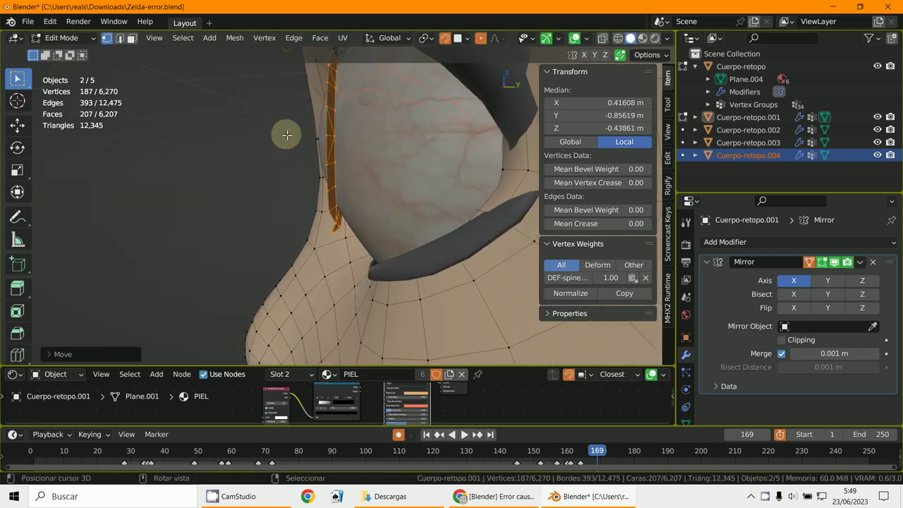
- Select the outer edge loop of the iris and move it about 0.01 m back along Y toward the eyeball
left_click(360, 152)
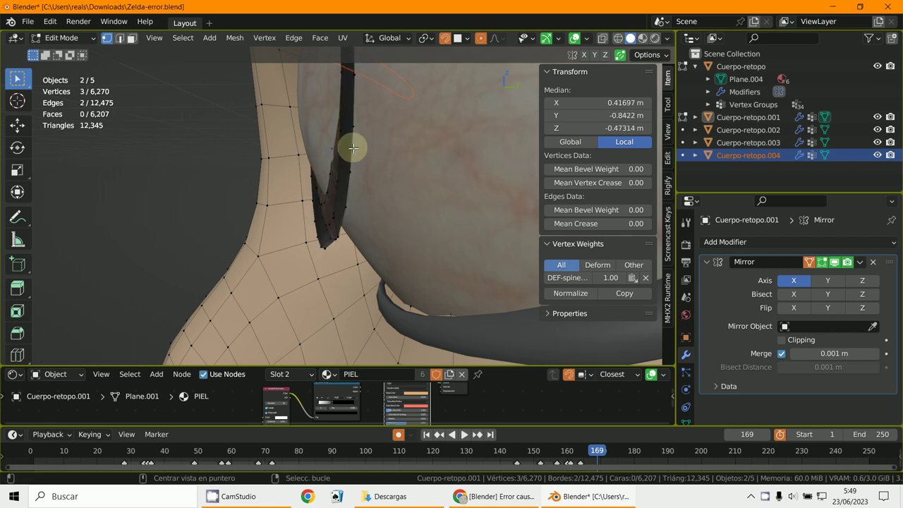
middle_click_drag(352, 145, 348, 176)
left_click(423, 174, "alt")
key("g")
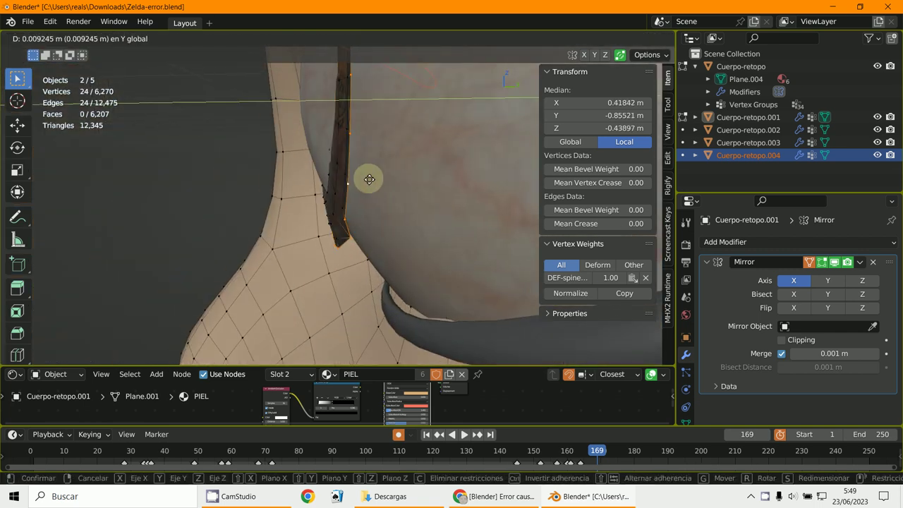
left_click(377, 181)
middle_click_drag(377, 182, 547, 307)
middle_click_drag(438, 278, 373, 221)
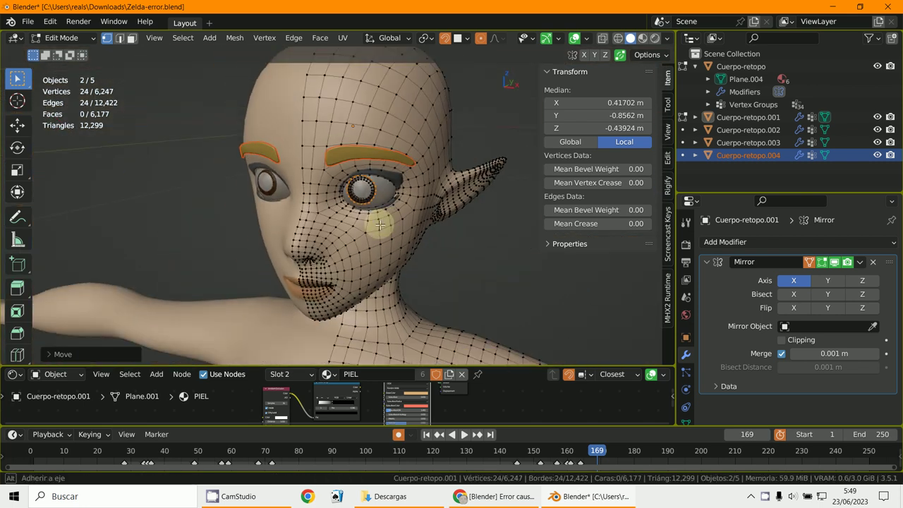
scroll(373, 222, "down", 4)
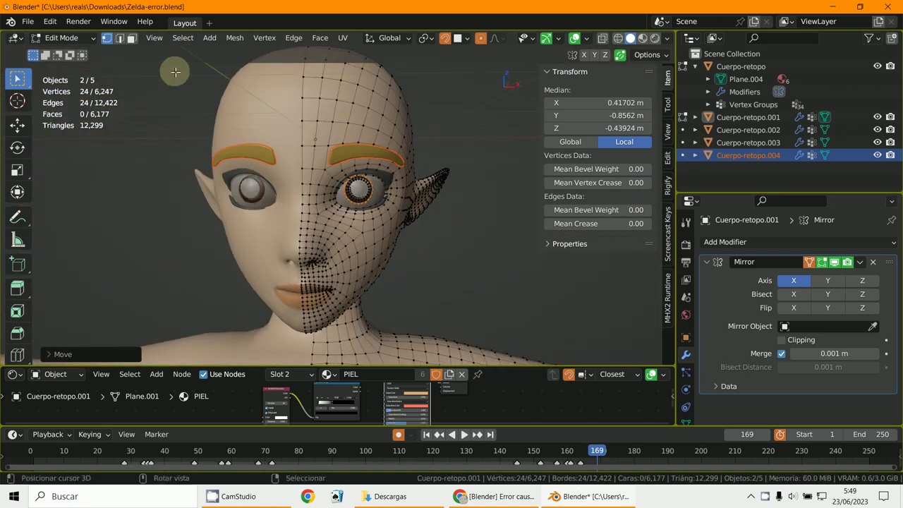
- Return to Object Mode and apply the Mirror modifier of Cuerpo-retopo.001
left_click(77, 38)
left_click(76, 54)
scroll(385, 207, "down", 5)
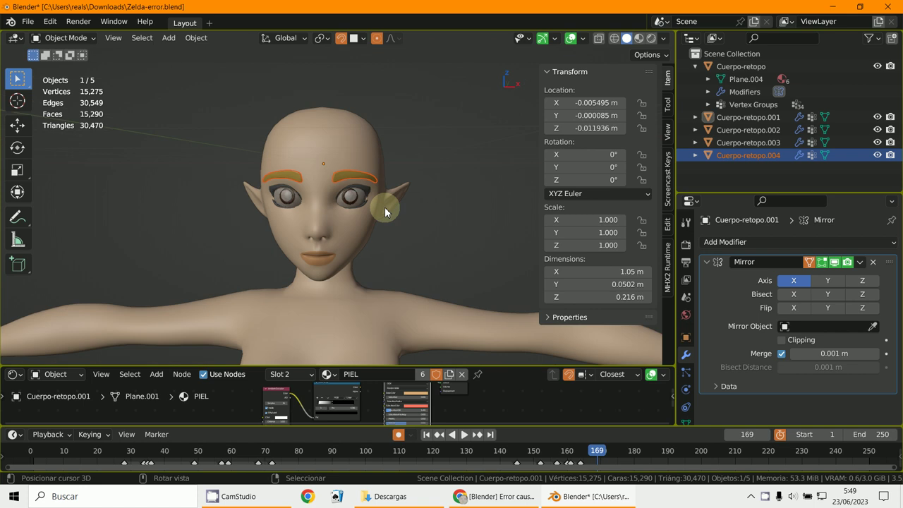
scroll(389, 193, "down", 3)
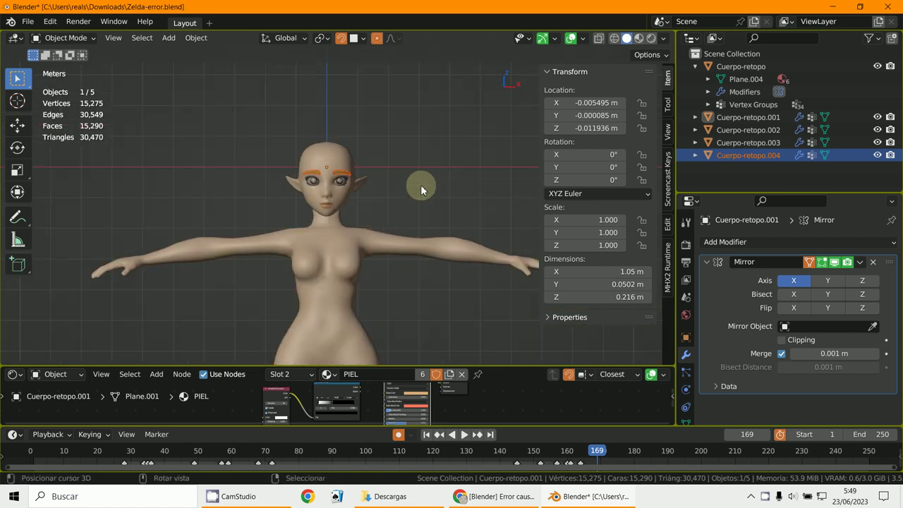
left_click(859, 262)
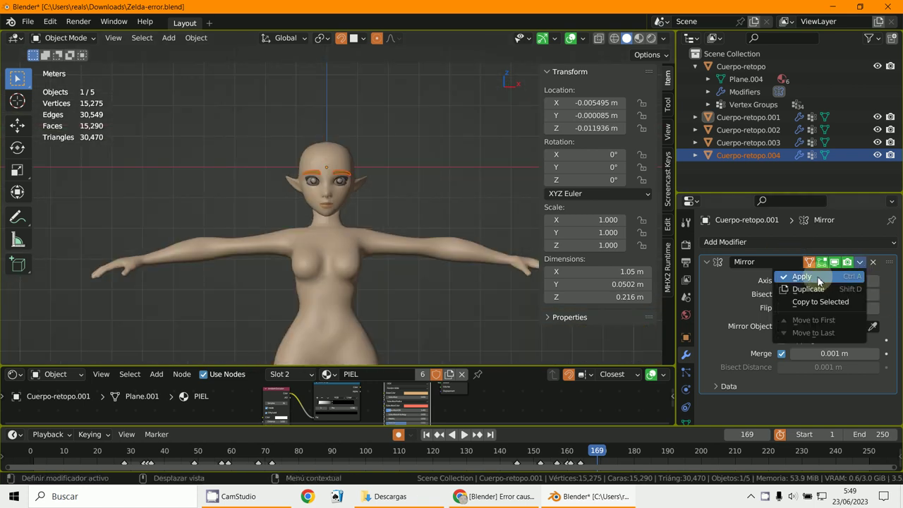
left_click(860, 263)
left_click(860, 265)
left_click(825, 273)
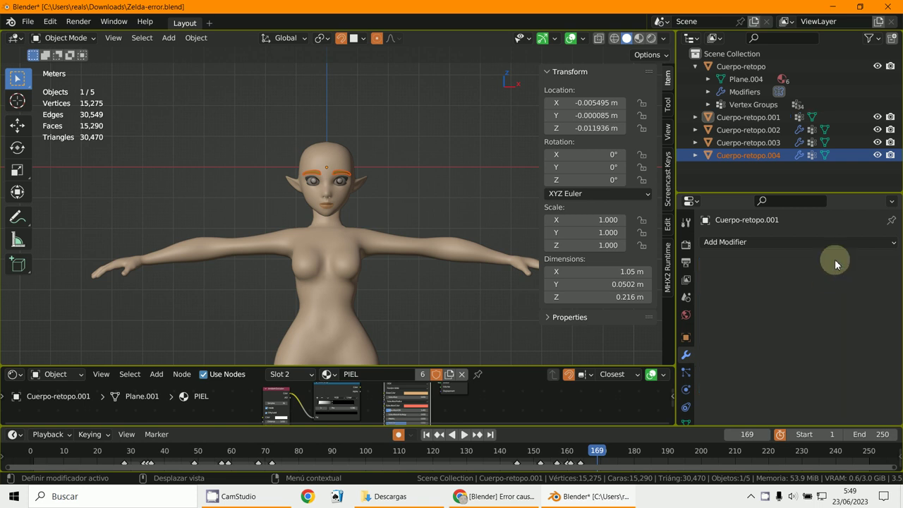
- Apply the Mirror modifiers of Cuerpo-retopo.003 and Cuerpo-retopo.002
left_click(762, 141)
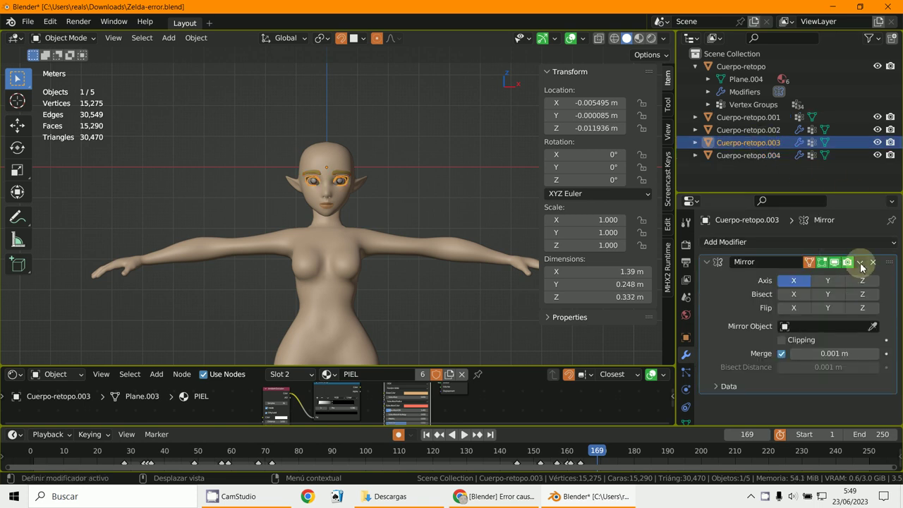
left_click(860, 262)
left_click(823, 273)
left_click(776, 130)
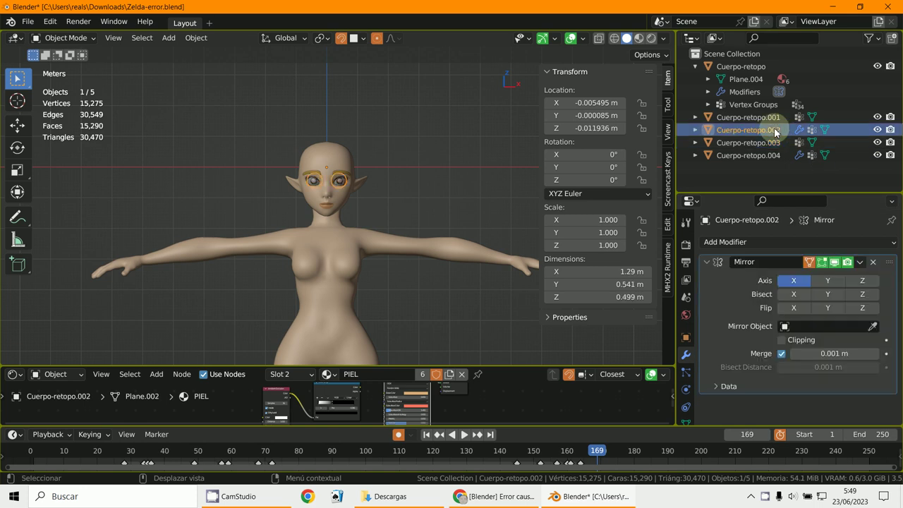
left_click(860, 262)
left_click(823, 273)
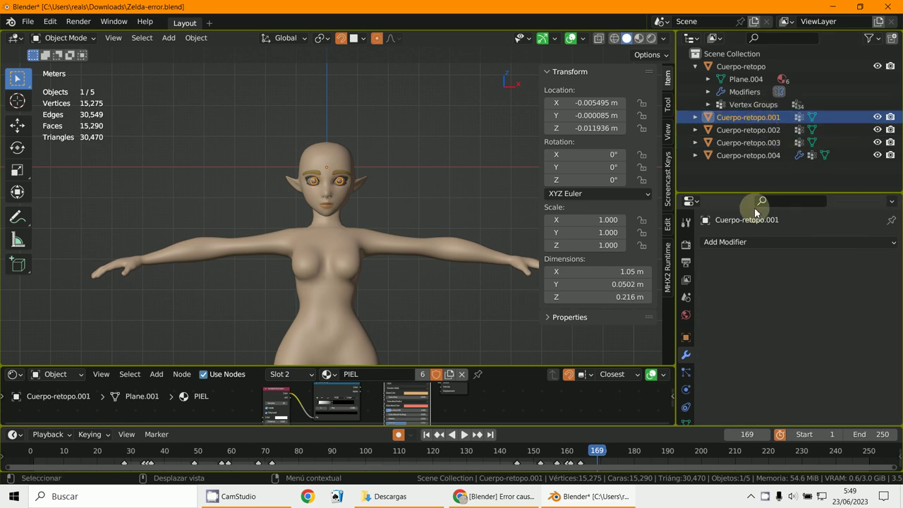
- Apply the Mirror modifier of the main body Cuerpo-retopo and collapse its hierarchy entry
scroll(355, 227, "up", 6)
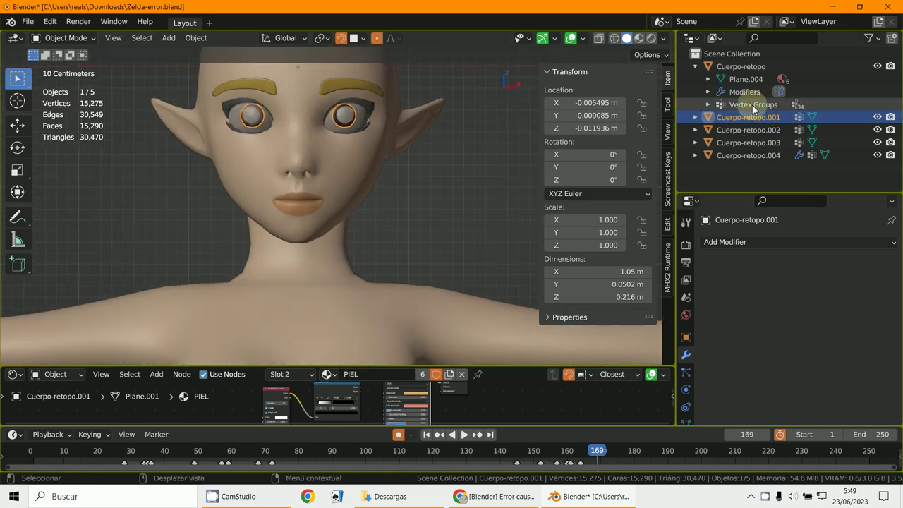
left_click(747, 67)
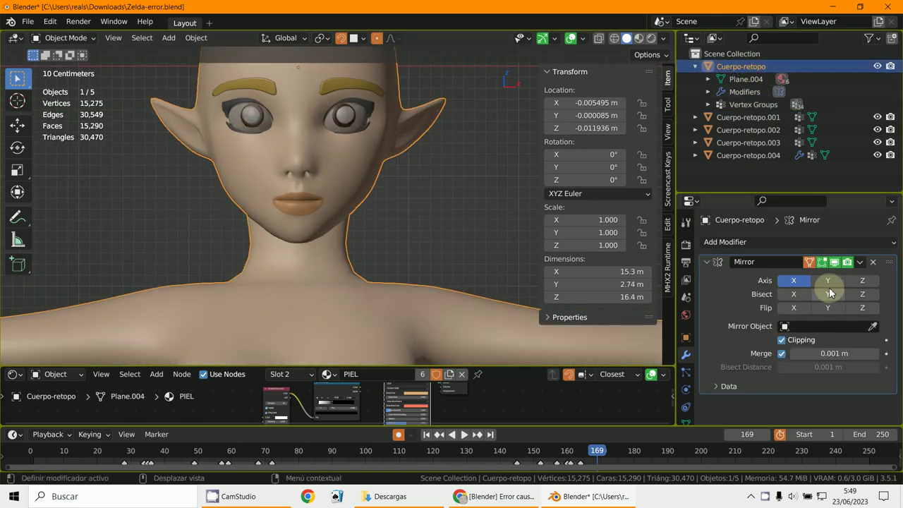
left_click(859, 263)
left_click(825, 275)
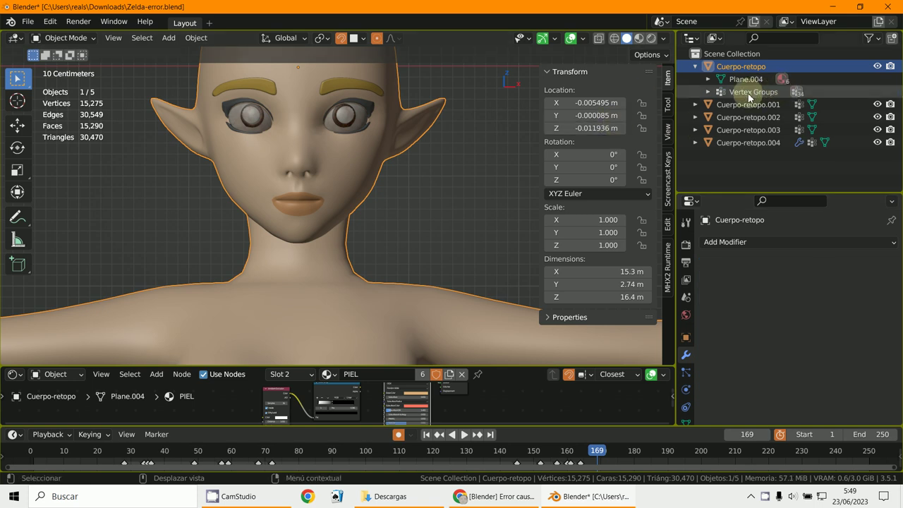
left_click(697, 66)
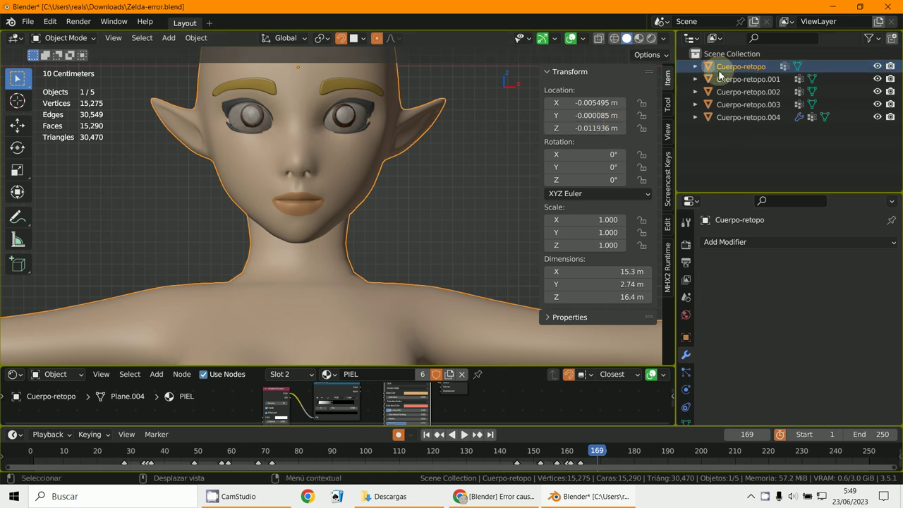
scroll(388, 177, "down", 10)
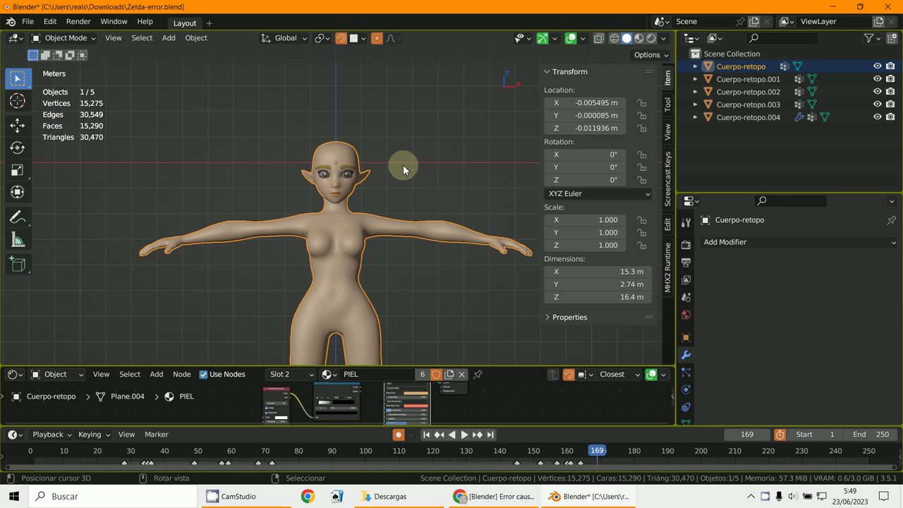
middle_click_drag(403, 194, 375, 272)
scroll(361, 281, "up", 10)
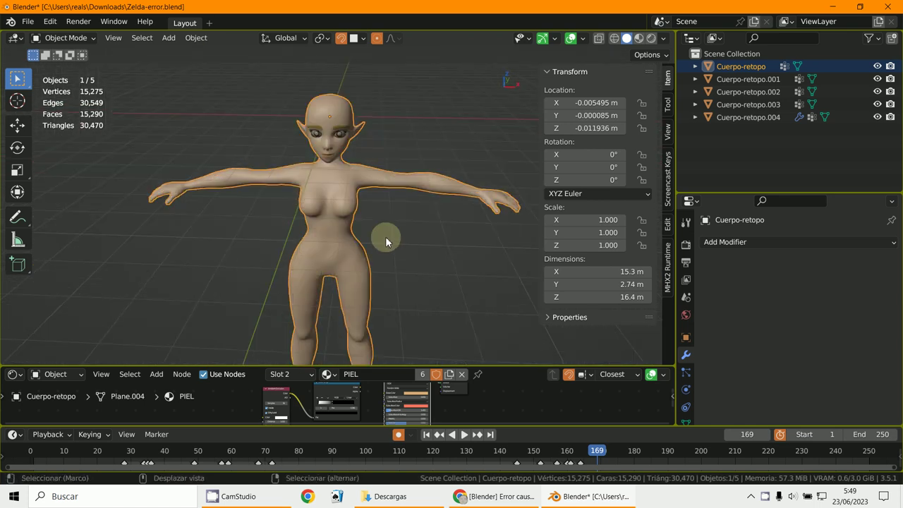
middle_click_drag(388, 280, 402, 294)
scroll(435, 282, "up", 5)
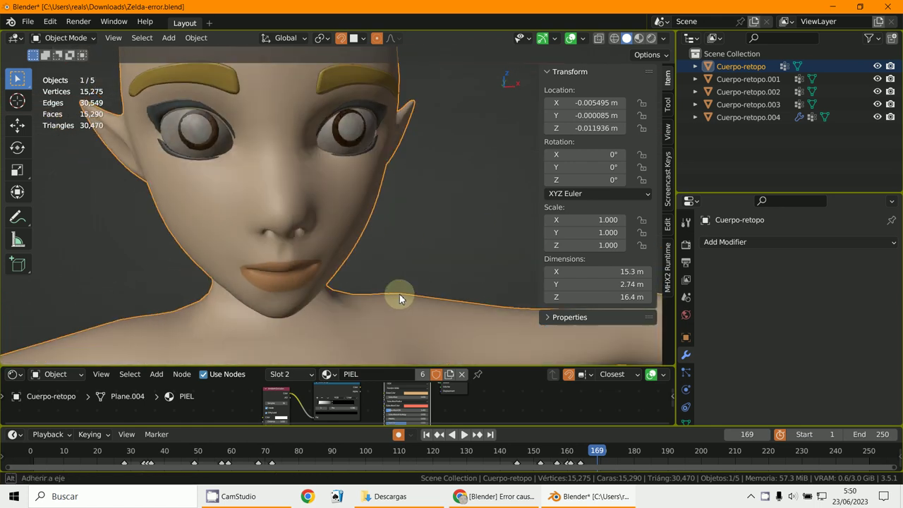
scroll(403, 268, "up", 4)
scroll(409, 296, "down", 10)
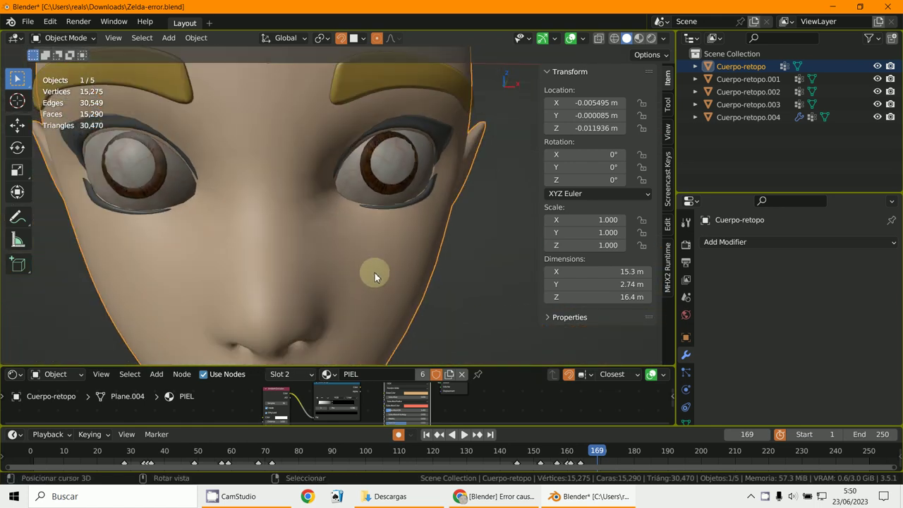
middle_click_drag(401, 261, 416, 168, "shift")
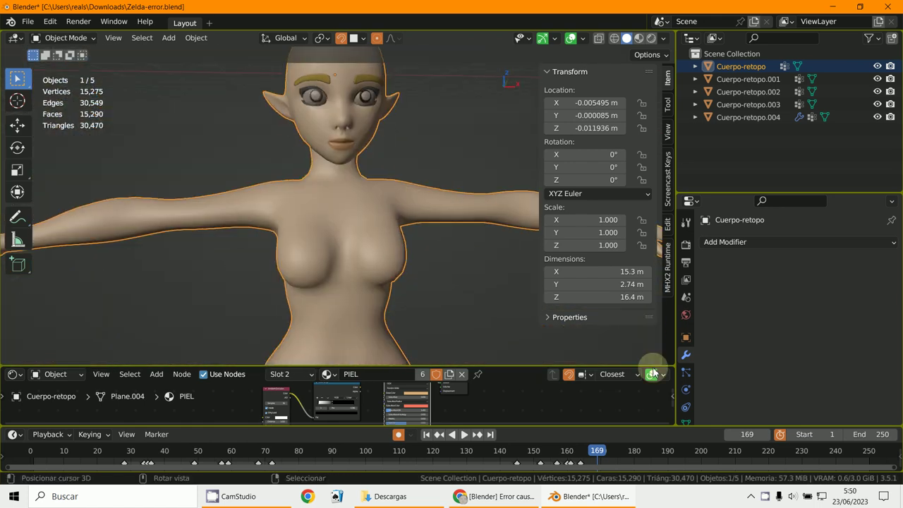
left_click(721, 243)
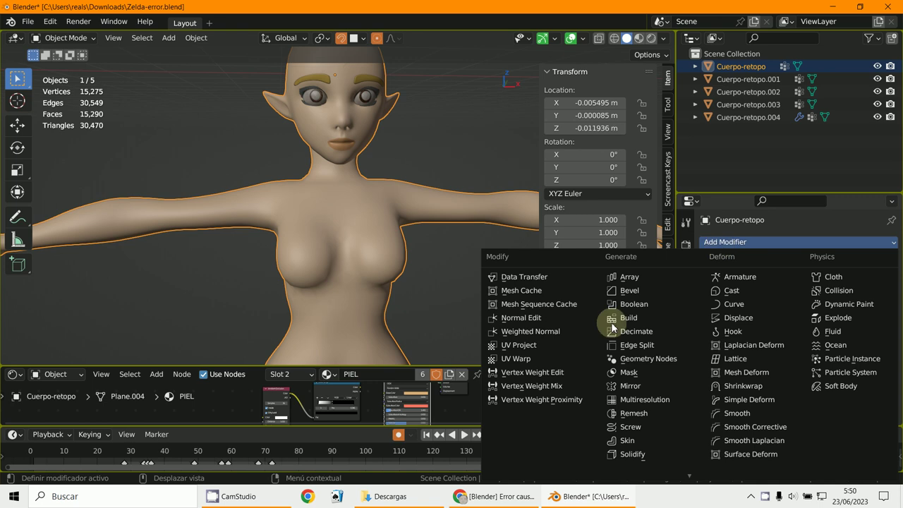
left_click(630, 402)
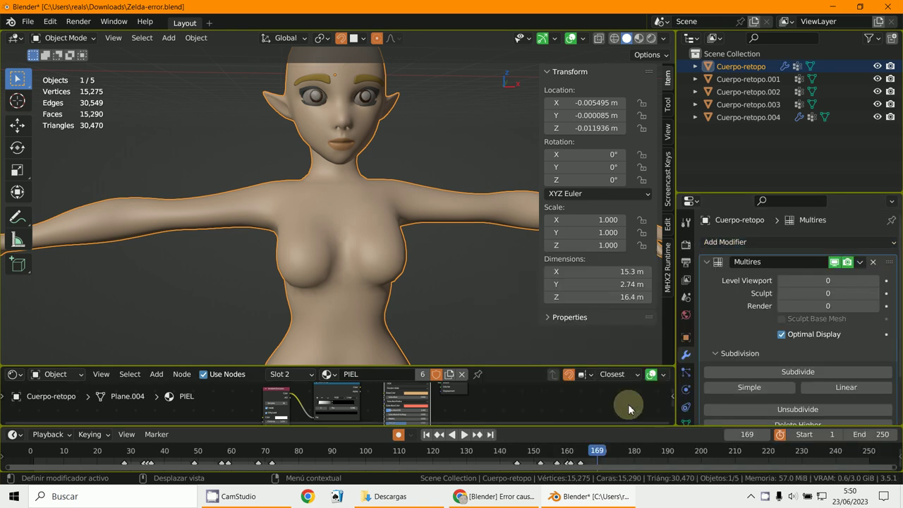
left_click(873, 262)
- Enlarge the Properties editor and add a Subdivision Surface modifier to the main body Cuerpo-retopo with 1 render level
left_click_drag(732, 194, 731, 157)
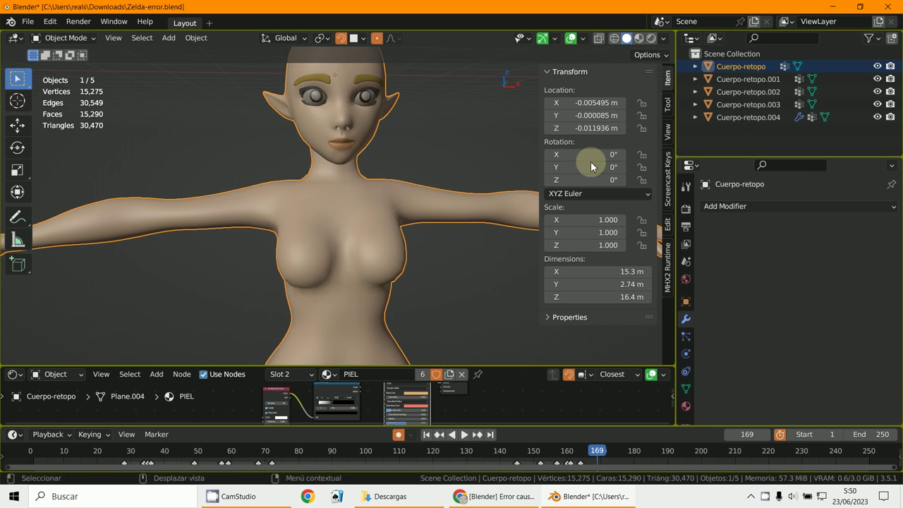
scroll(412, 176, "up", 5)
middle_click_drag(373, 179, 374, 280, "shift")
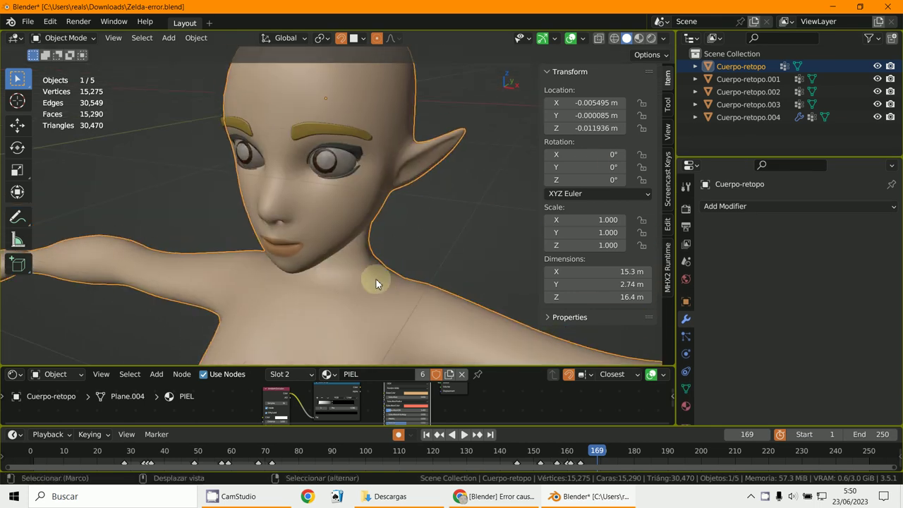
left_click(738, 206)
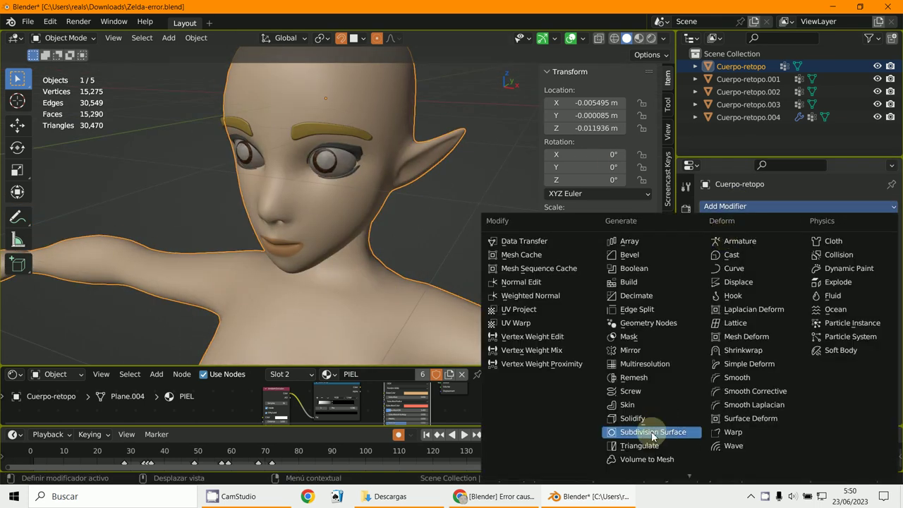
left_click(651, 431)
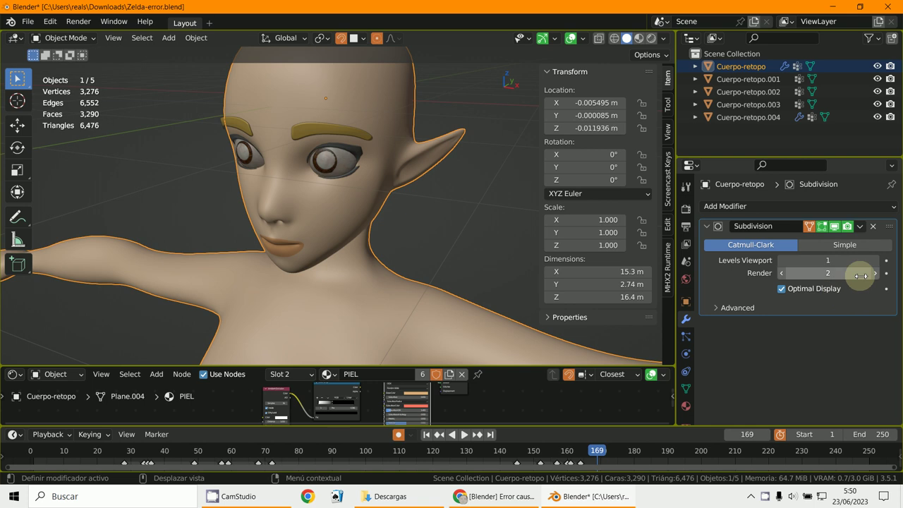
left_click(783, 272)
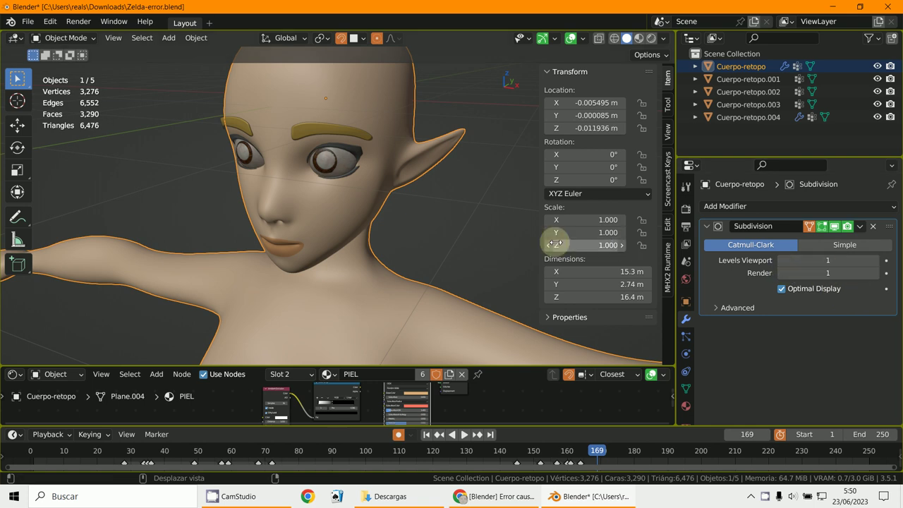
middle_click_drag(388, 264, 455, 252)
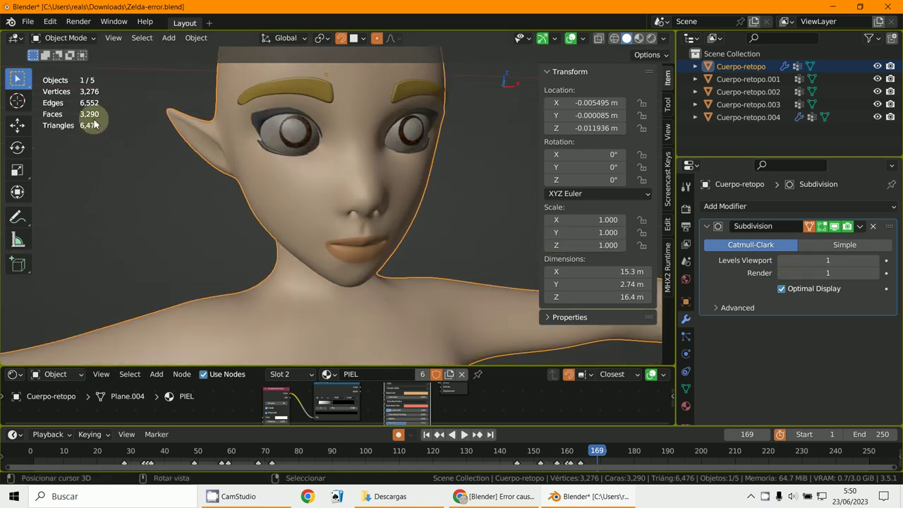
- Select the eyelash outline mesh Cuerpo-retopo.003 around the eyes and add a Subdivision Surface modifier to it
middle_click_drag(211, 188, 372, 258)
left_click(352, 168)
middle_click_drag(352, 167, 544, 238, "ctrl")
left_click(714, 208)
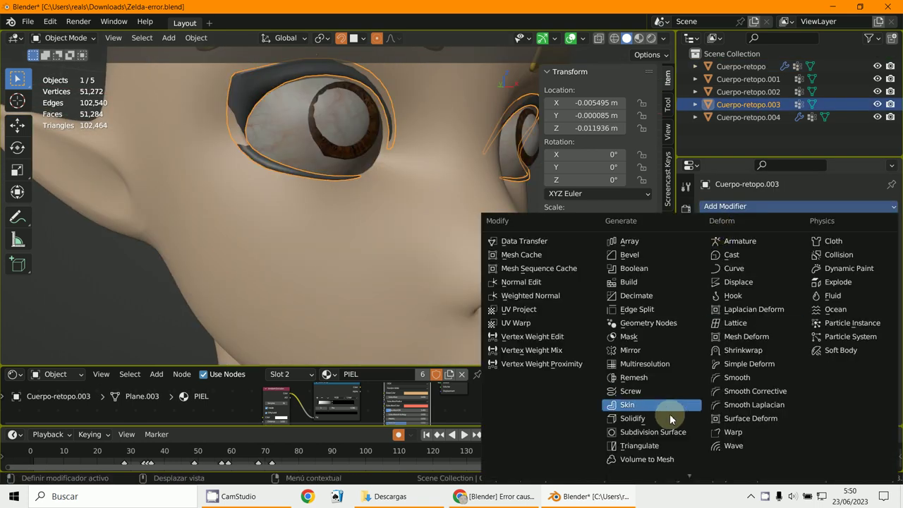
left_click(666, 432)
middle_click_drag(429, 237, 275, 242)
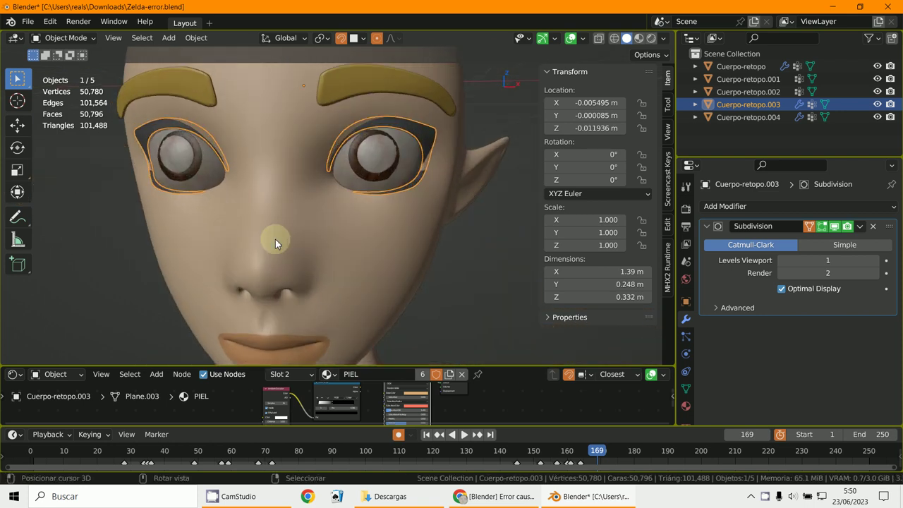
left_click(223, 497)
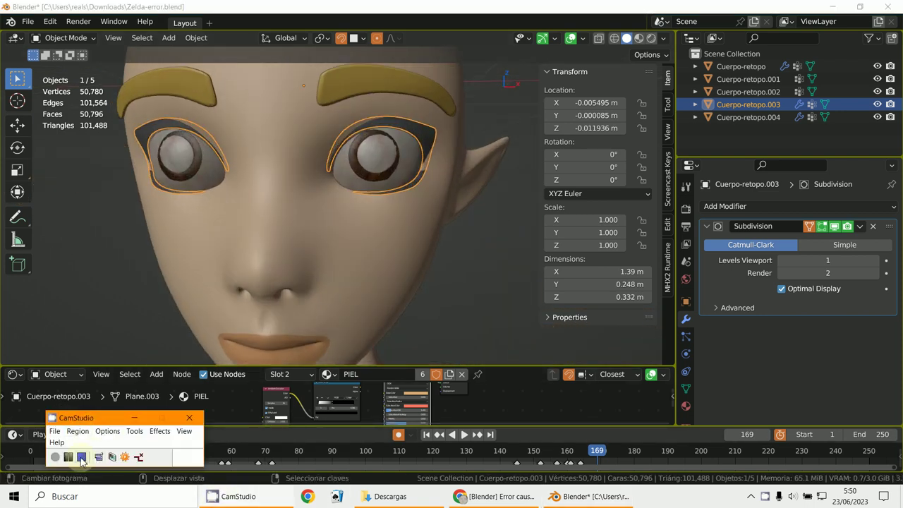